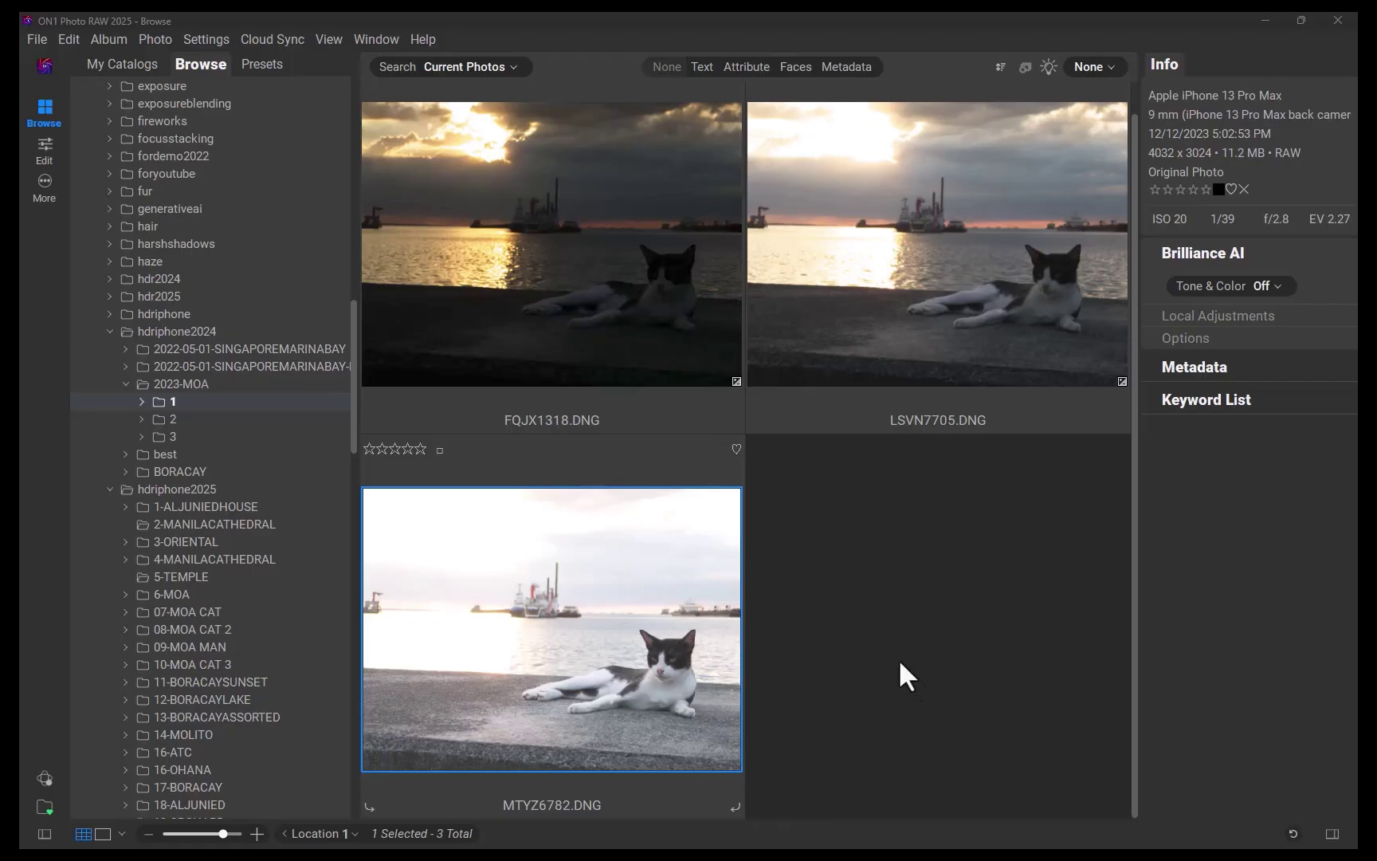
Select FQJX1318.DNG and LSVN7705.DNG and open them as layers of one image.
{"action": "left_click", "coordinate": [606, 259]}
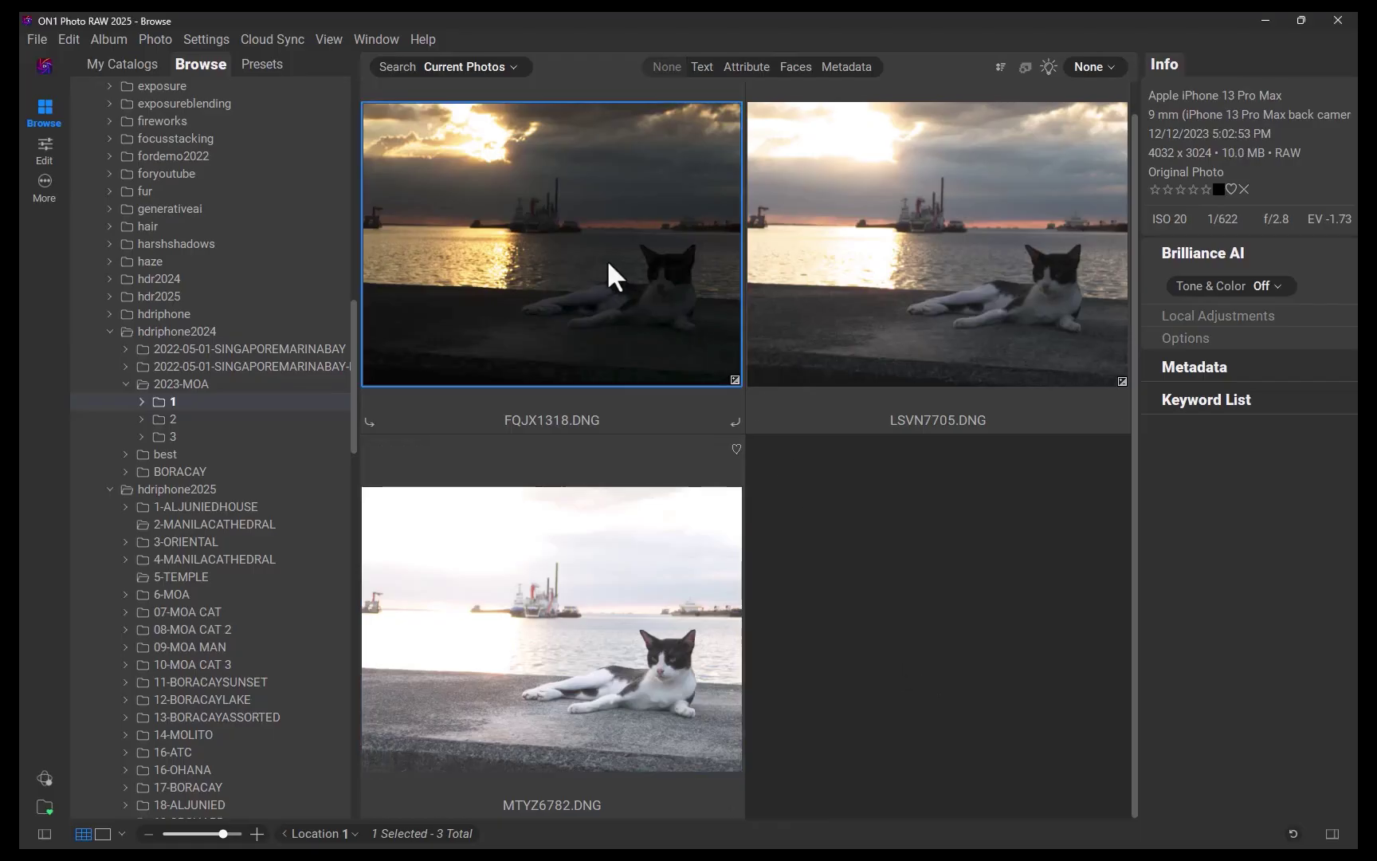
{"action": "left_click", "coordinate": [830, 285], "text": "ctrl"}
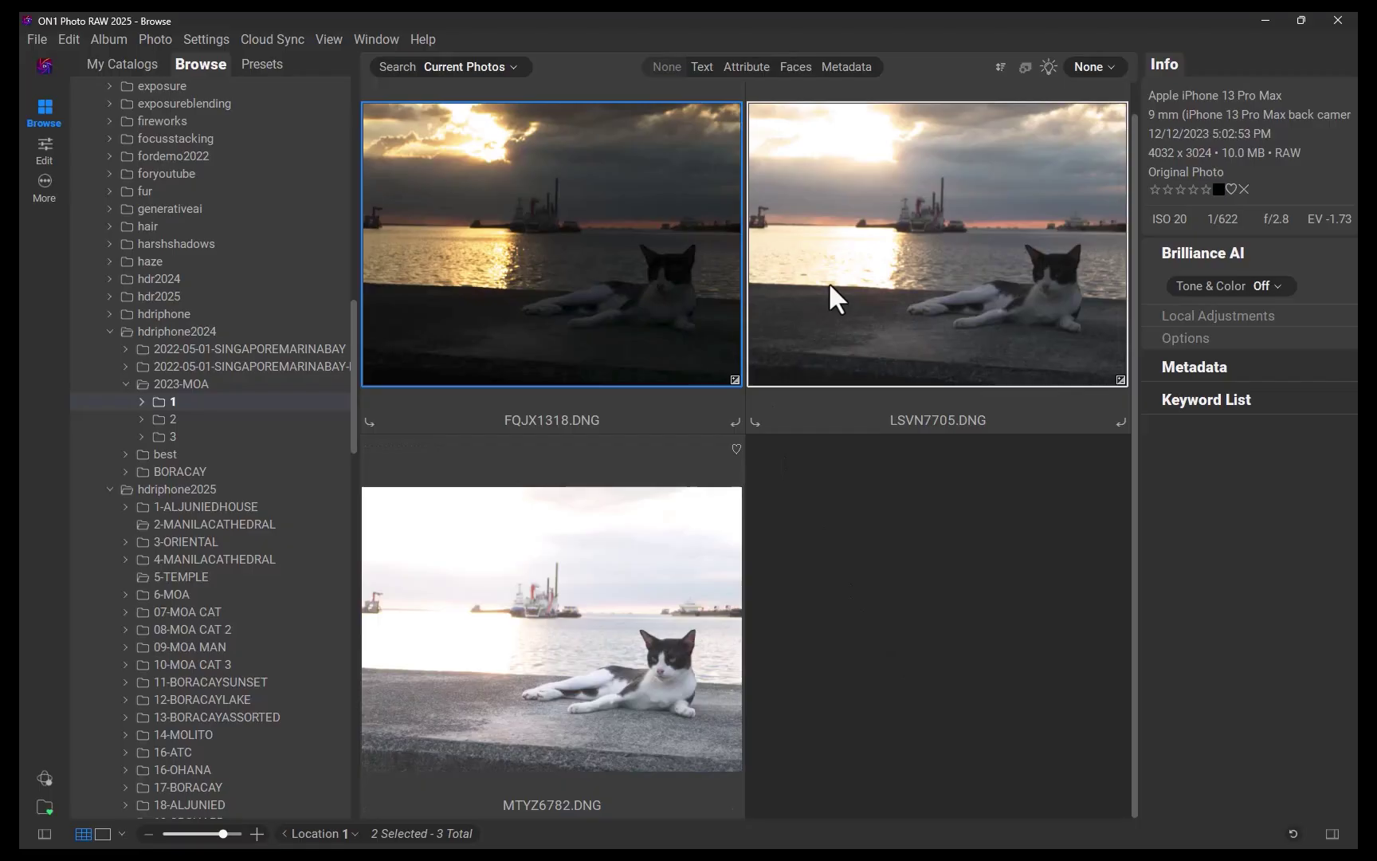
{"action": "right_click", "coordinate": [829, 285]}
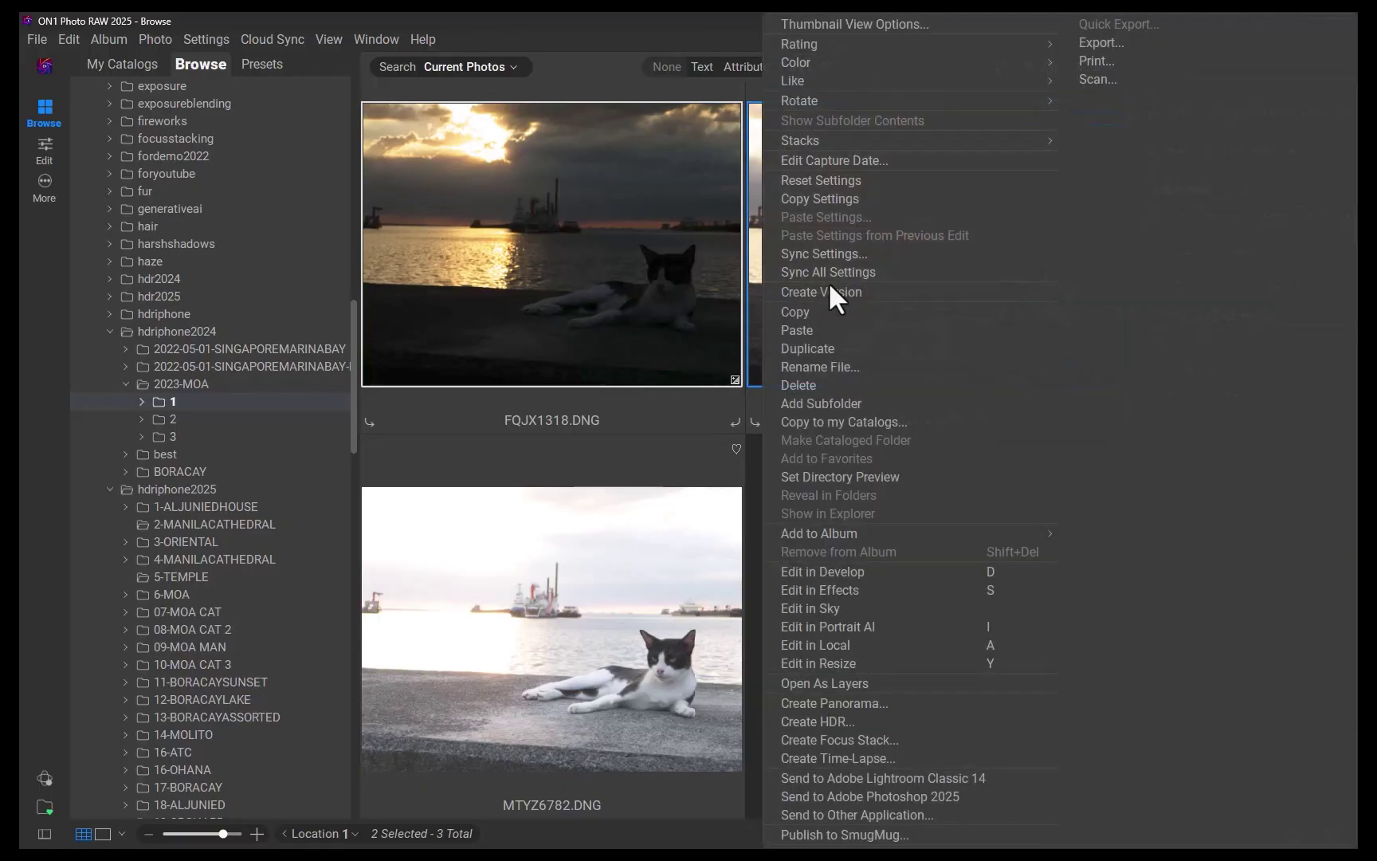
{"action": "left_click", "coordinate": [840, 679]}
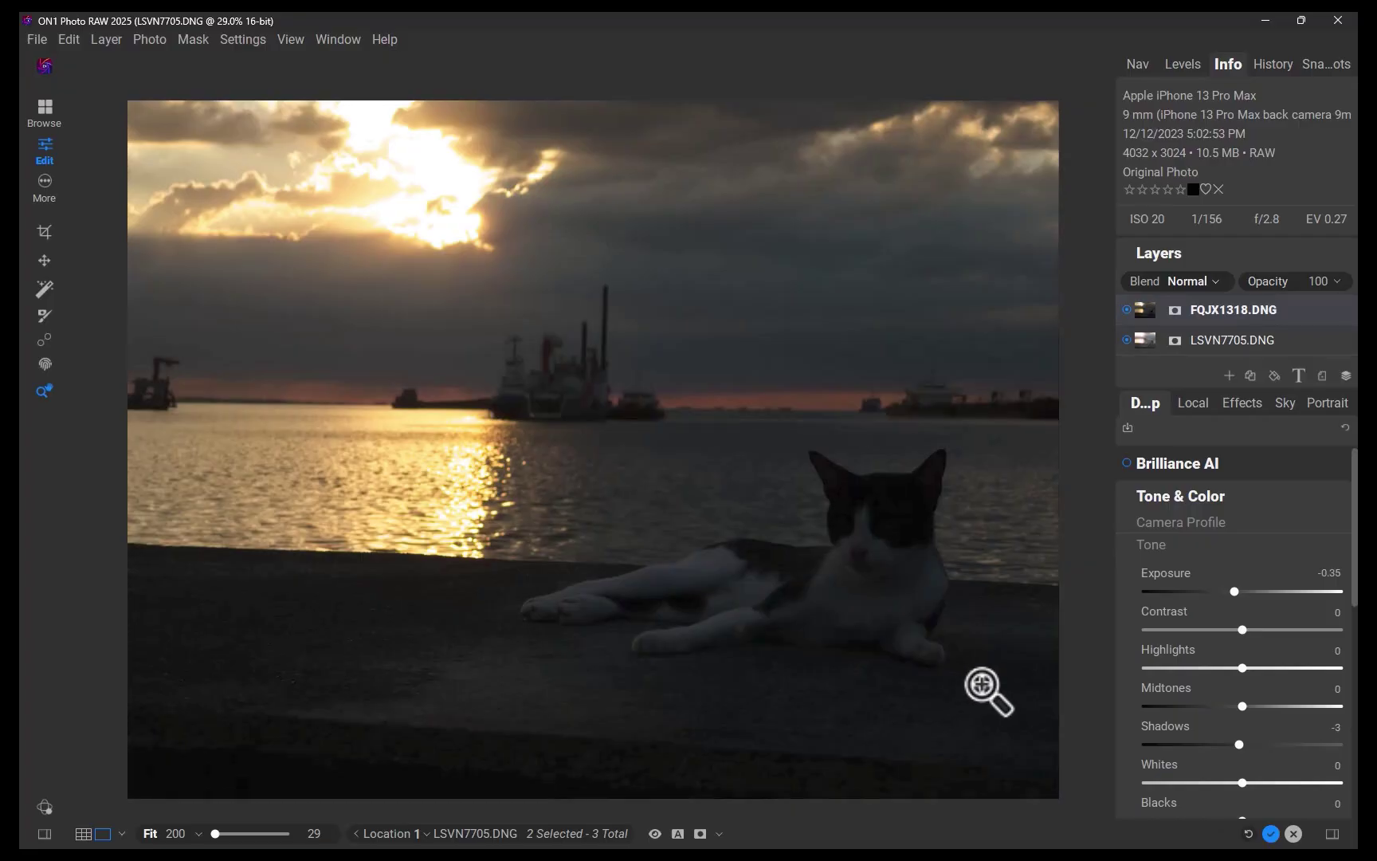
Zoom to 100% on the cat, try a high top-layer exposure, then reset it.
{"action": "key", "text": "ctrl+z"}
{"action": "left_click", "coordinate": [873, 528]}
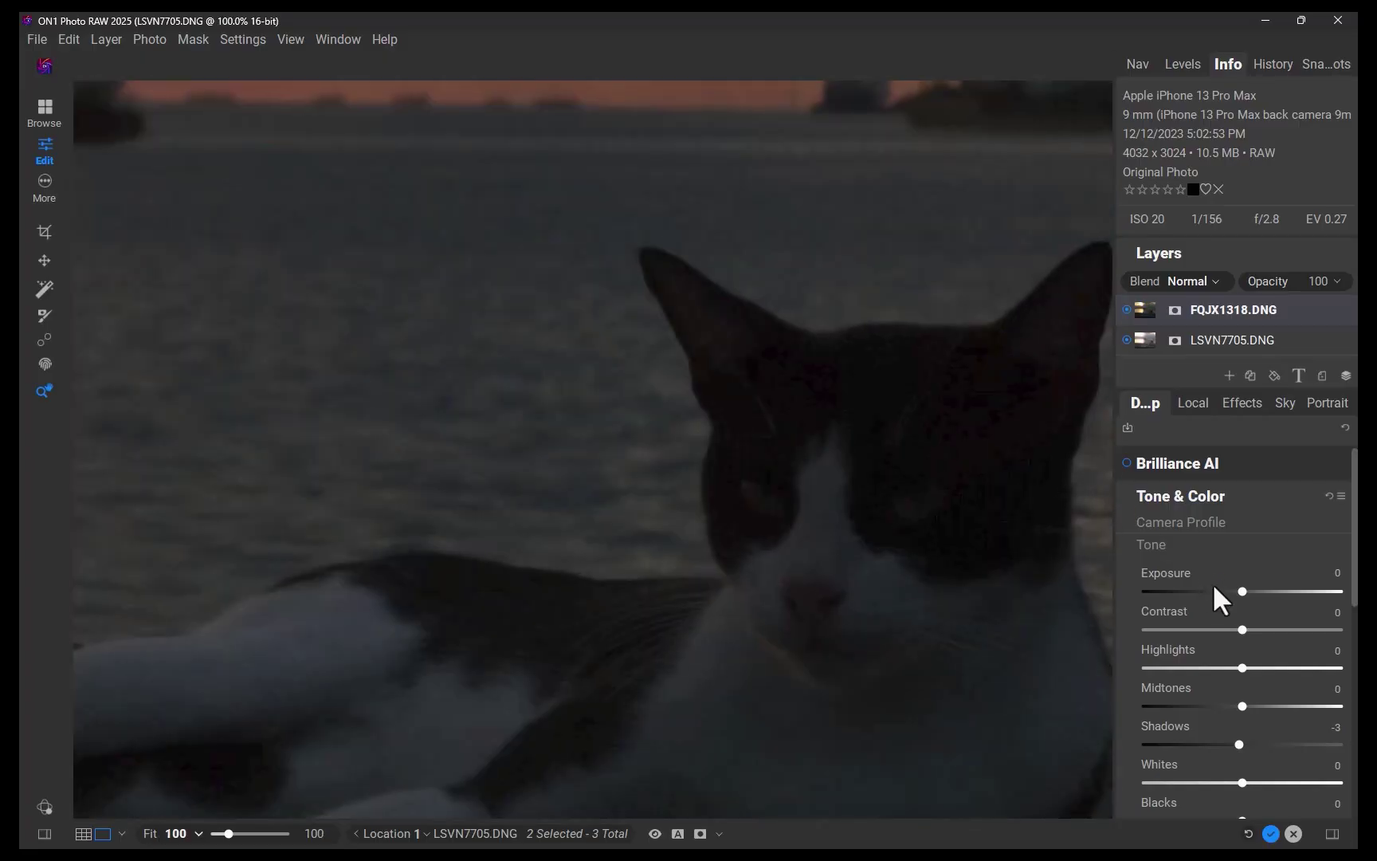
{"action": "left_click_drag", "start_coordinate": [1243, 591], "coordinate": [1307, 592]}
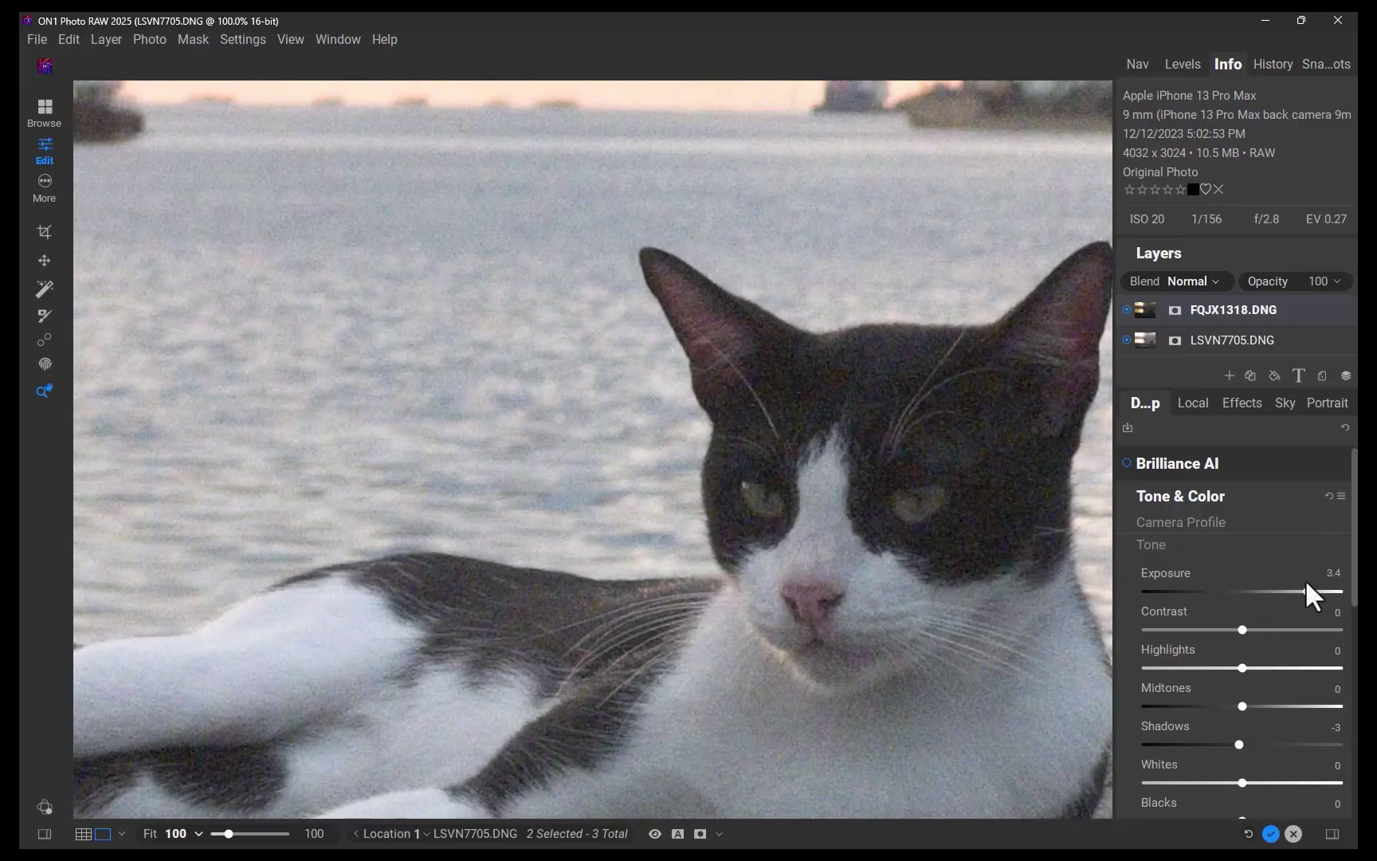
{"action": "key", "text": "ctrl+z"}
{"action": "key", "text": "ctrl+0"}
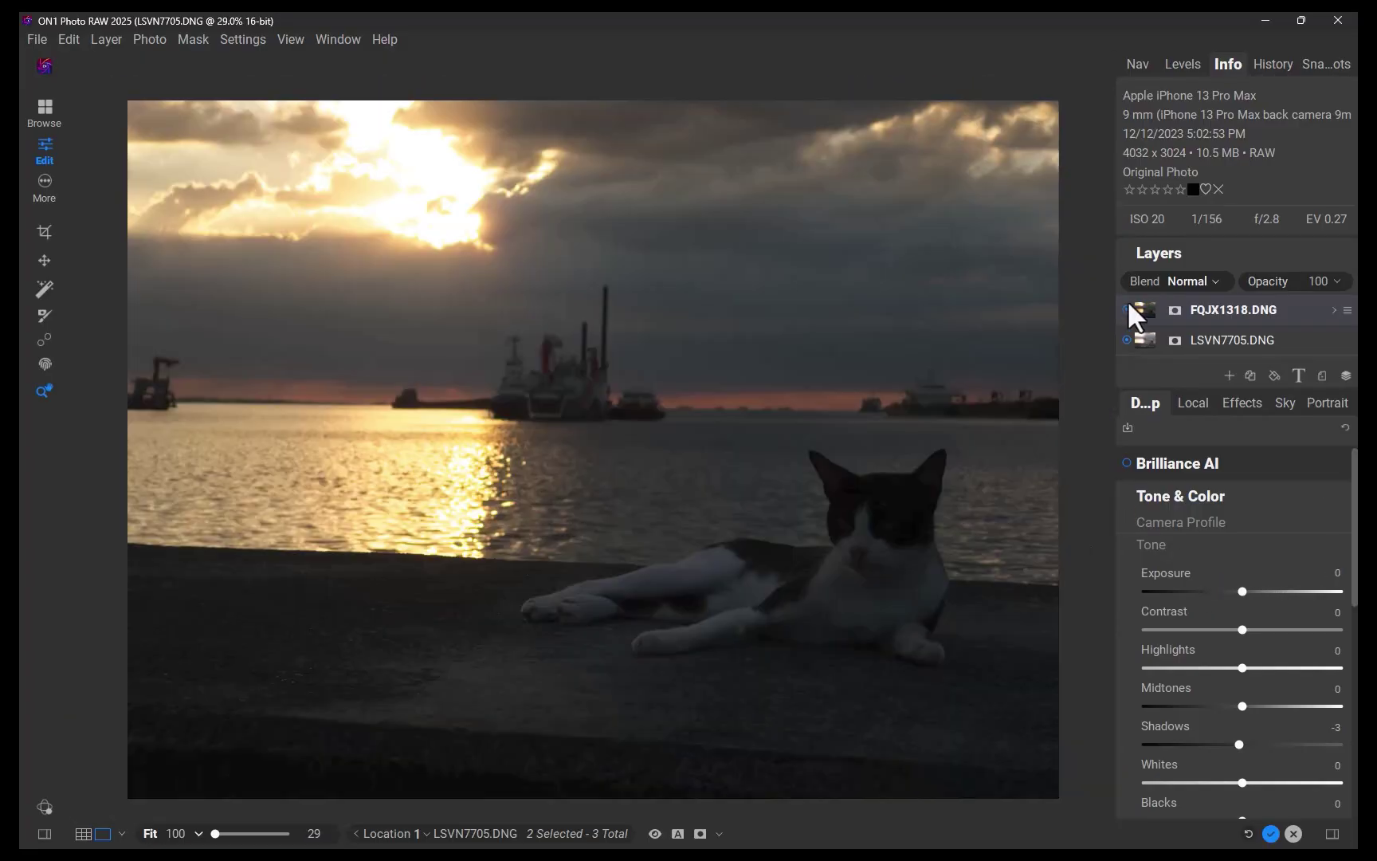
Select the LSVN7705 layer and adjust its Exposure slider, then view the whole photo.
{"action": "left_click", "coordinate": [864, 531]}
{"action": "key", "text": "ctrl+z"}
{"action": "left_click", "coordinate": [1207, 333]}
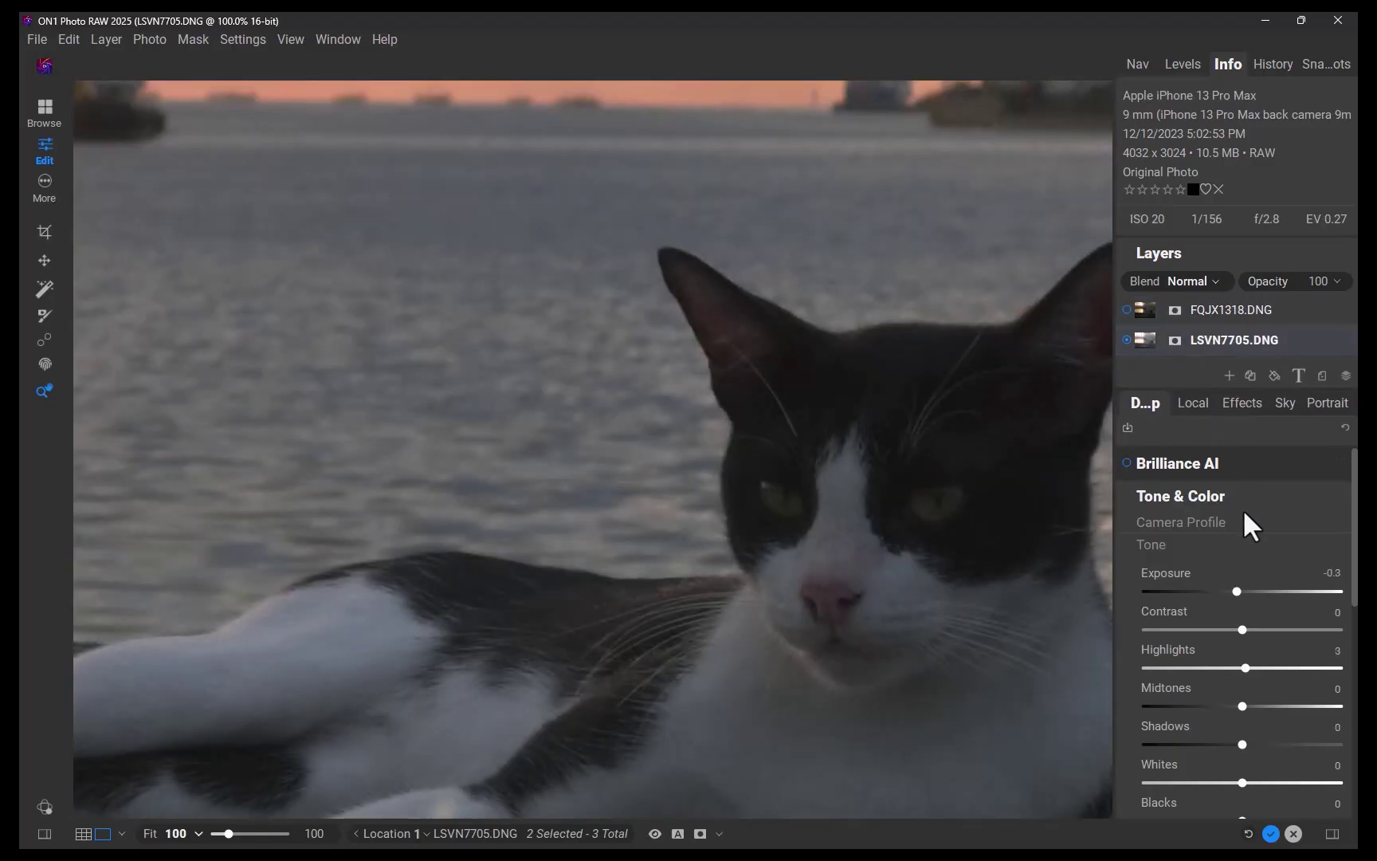
{"action": "left_click_drag", "start_coordinate": [1240, 590], "coordinate": [1219, 615]}
{"action": "key", "text": "ctrl+0"}
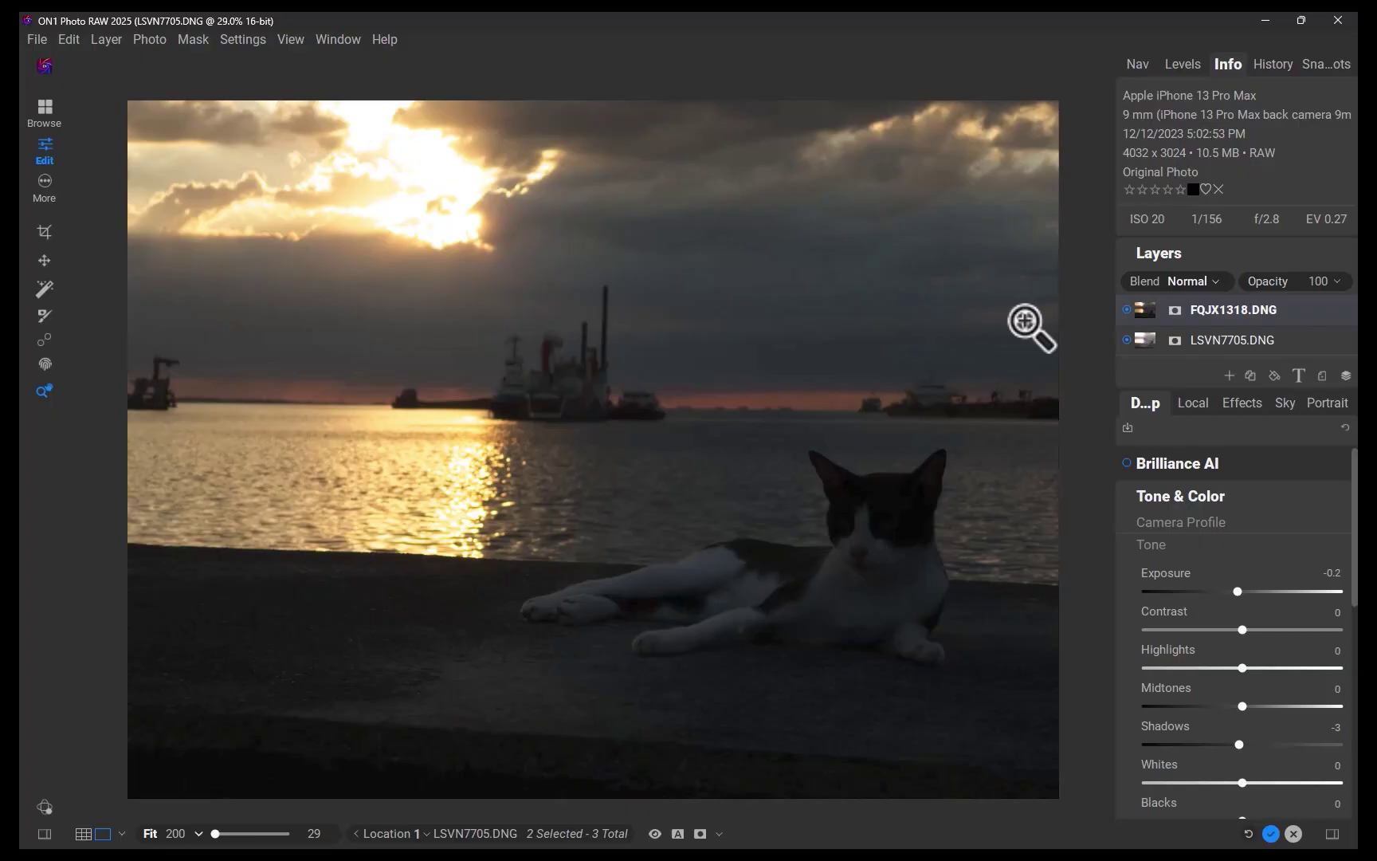
Zoom to 200% on the cat's head and set the top layer opacity to 65.
{"action": "left_click", "coordinate": [174, 833]}
{"action": "left_click_drag", "start_coordinate": [965, 311], "coordinate": [24, 397]}
{"action": "left_click_drag", "start_coordinate": [559, 504], "coordinate": [523, 292]}
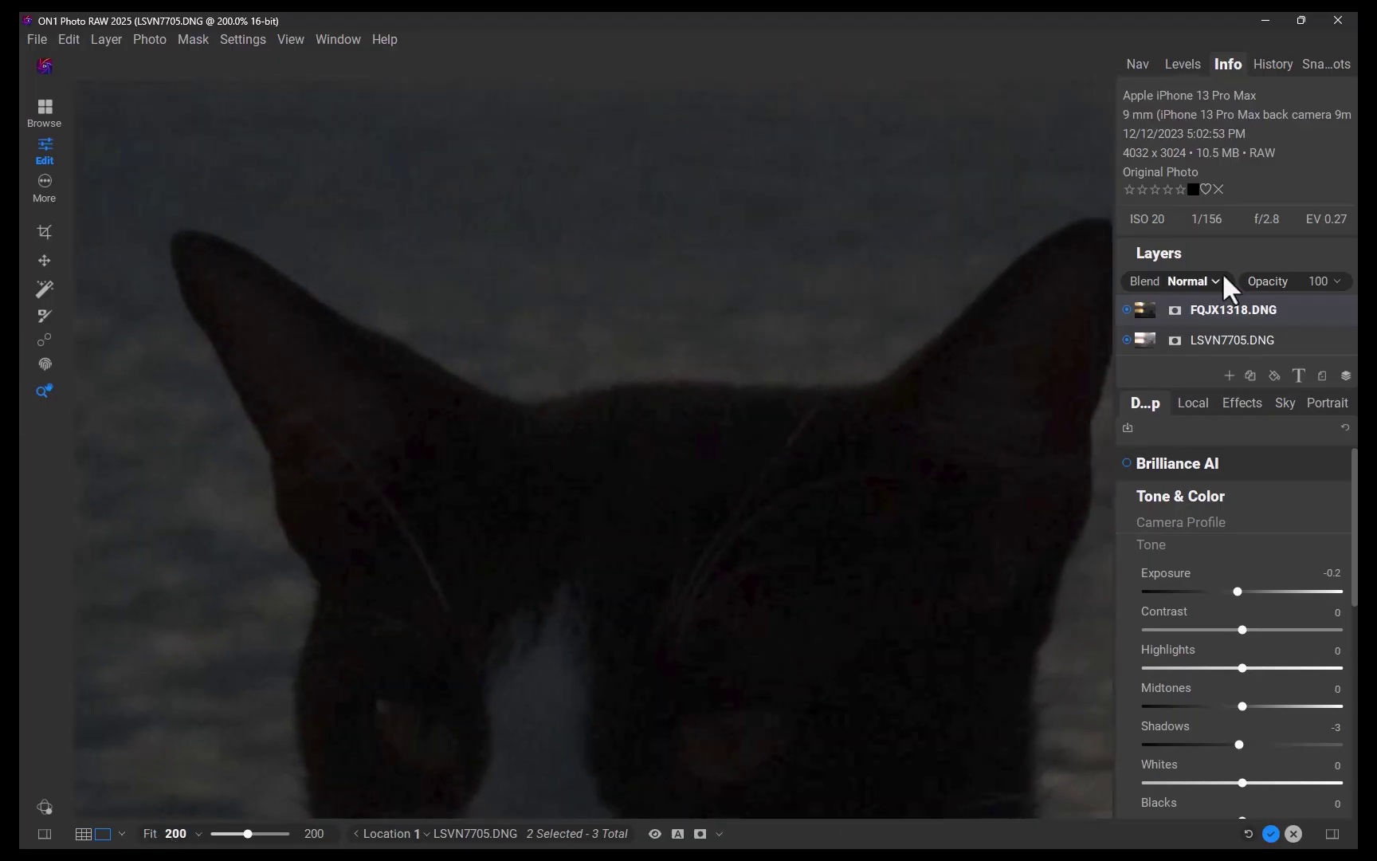
{"action": "left_click", "coordinate": [1336, 281]}
{"action": "left_click_drag", "start_coordinate": [1342, 303], "coordinate": [1206, 296]}
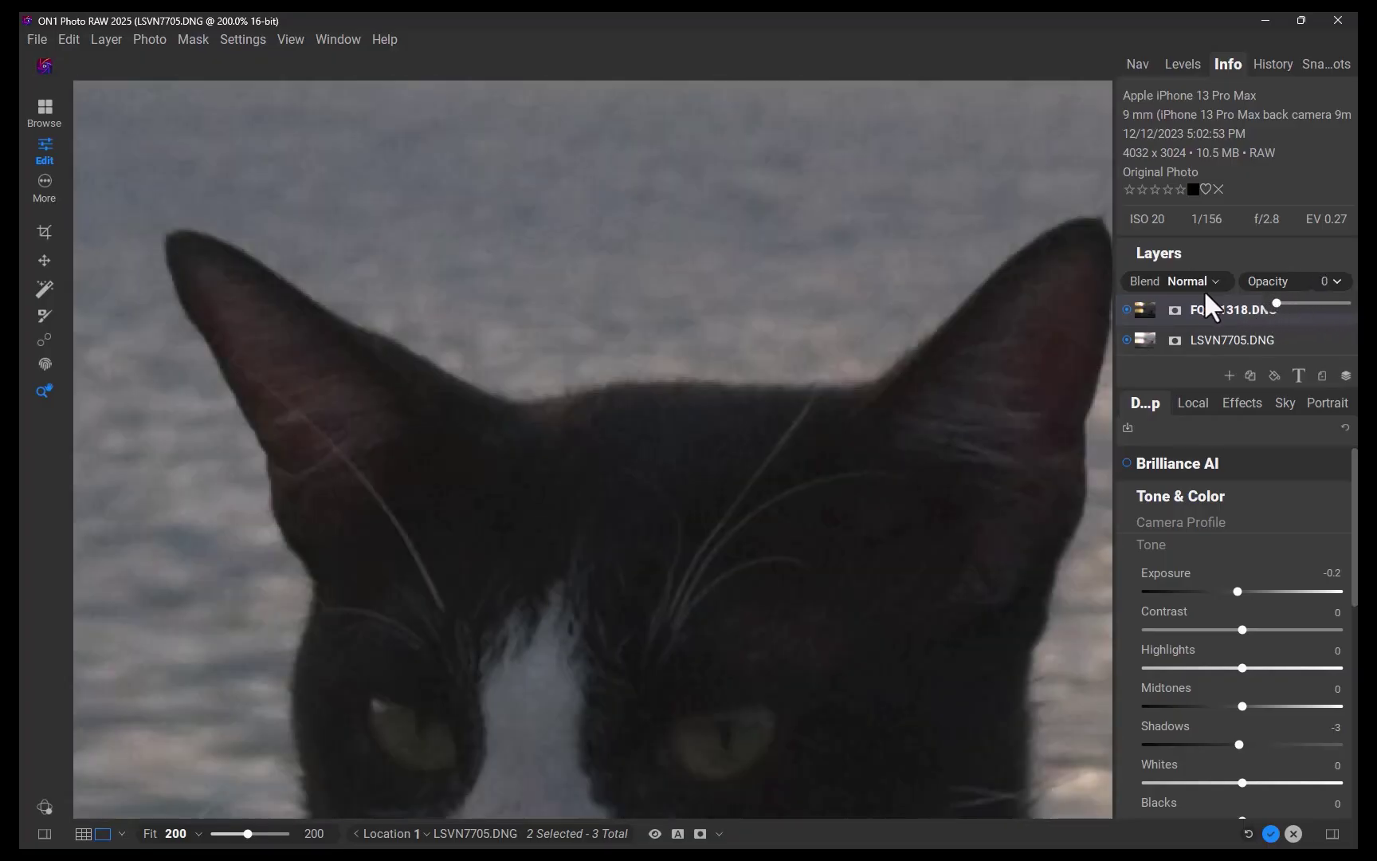
{"action": "left_click_drag", "start_coordinate": [1309, 309], "coordinate": [1259, 302]}
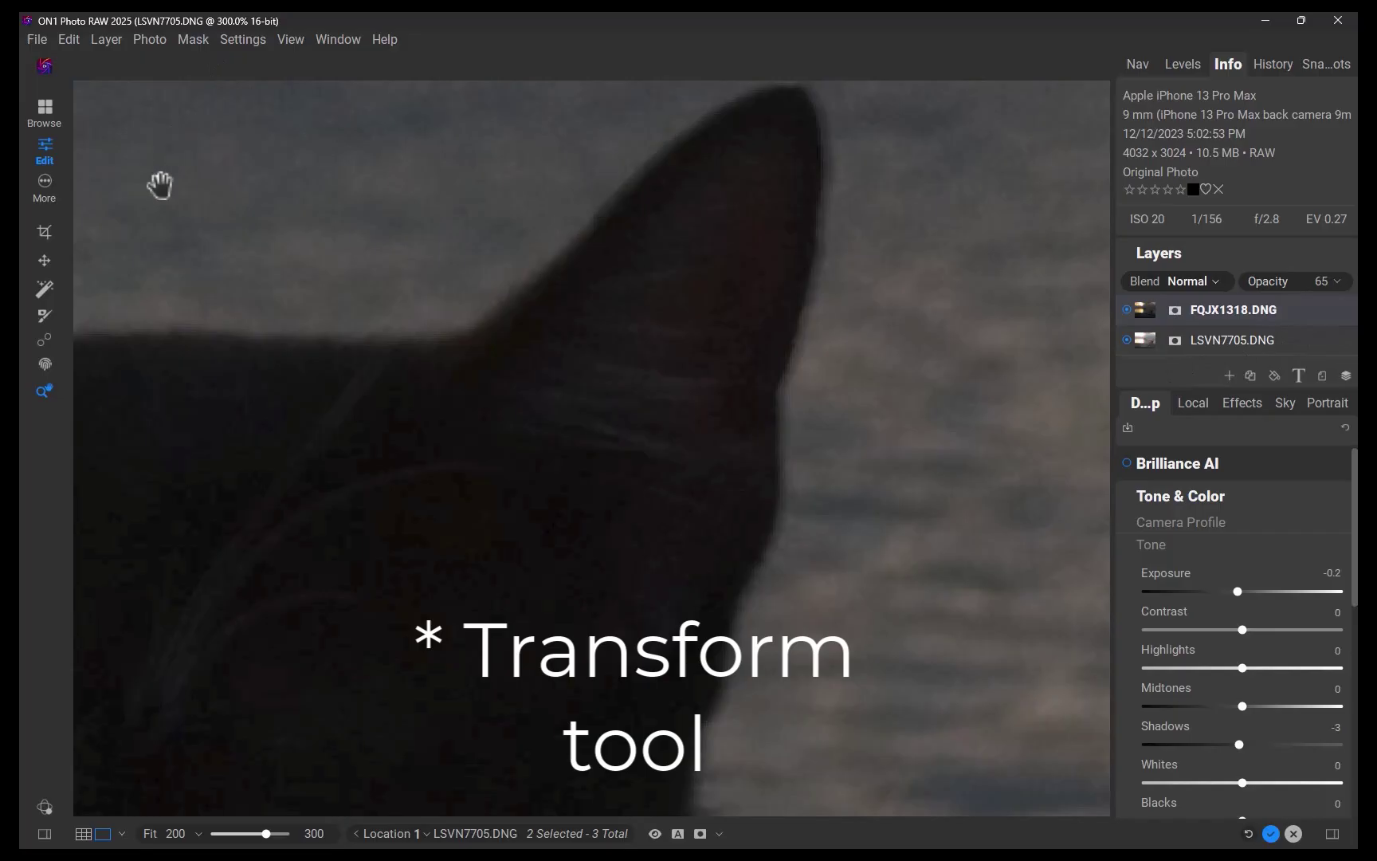
Shift the top layer with the Transform tool so the cat's ears line up.
{"action": "left_click", "coordinate": [46, 262]}
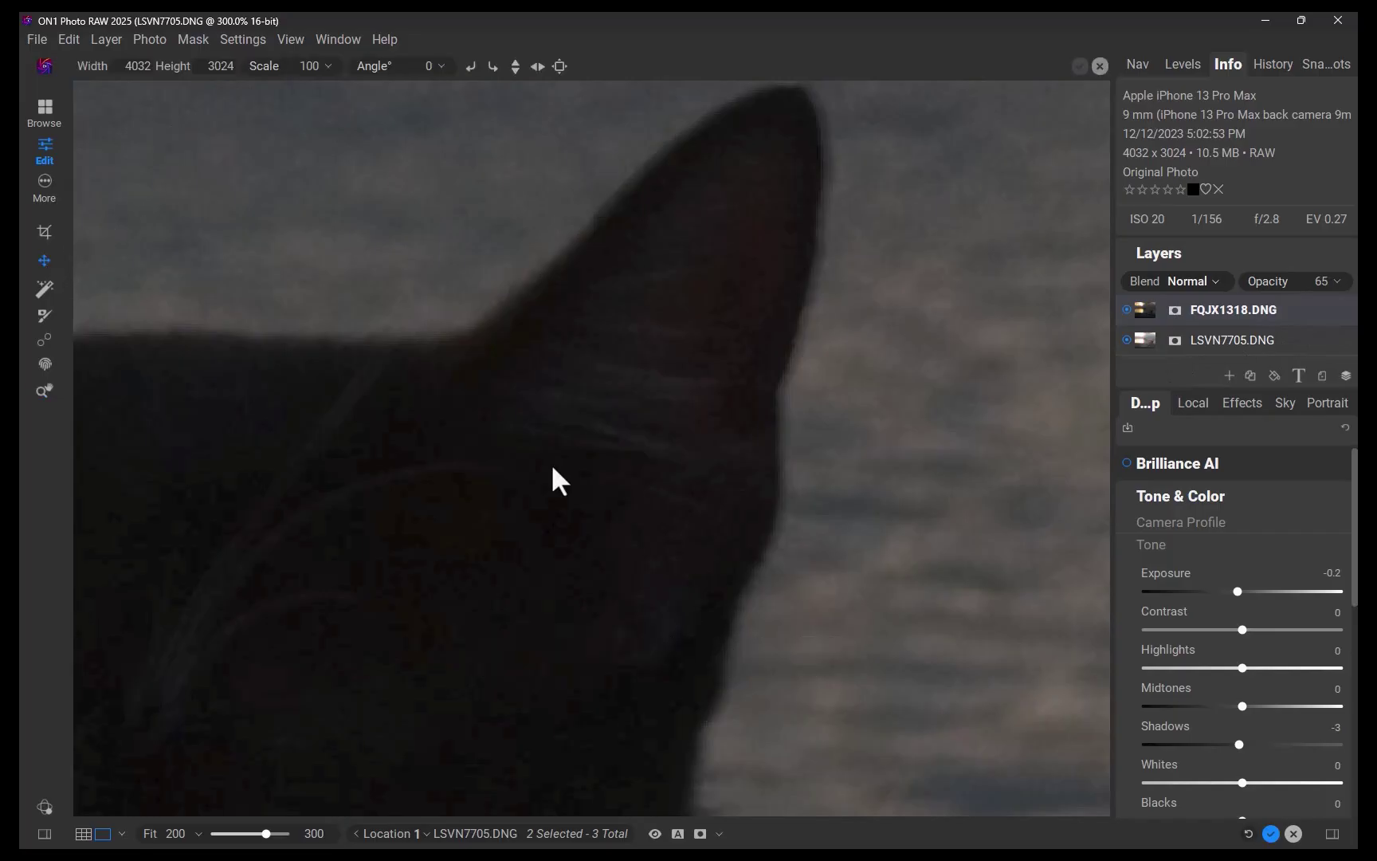
{"action": "mouse_move", "coordinate": [640, 473]}
{"action": "left_mouse_down"}
{"action": "mouse_move", "coordinate": [660, 467]}
{"action": "mouse_move", "coordinate": [610, 480]}
{"action": "mouse_move", "coordinate": [625, 473]}
{"action": "left_mouse_up"}
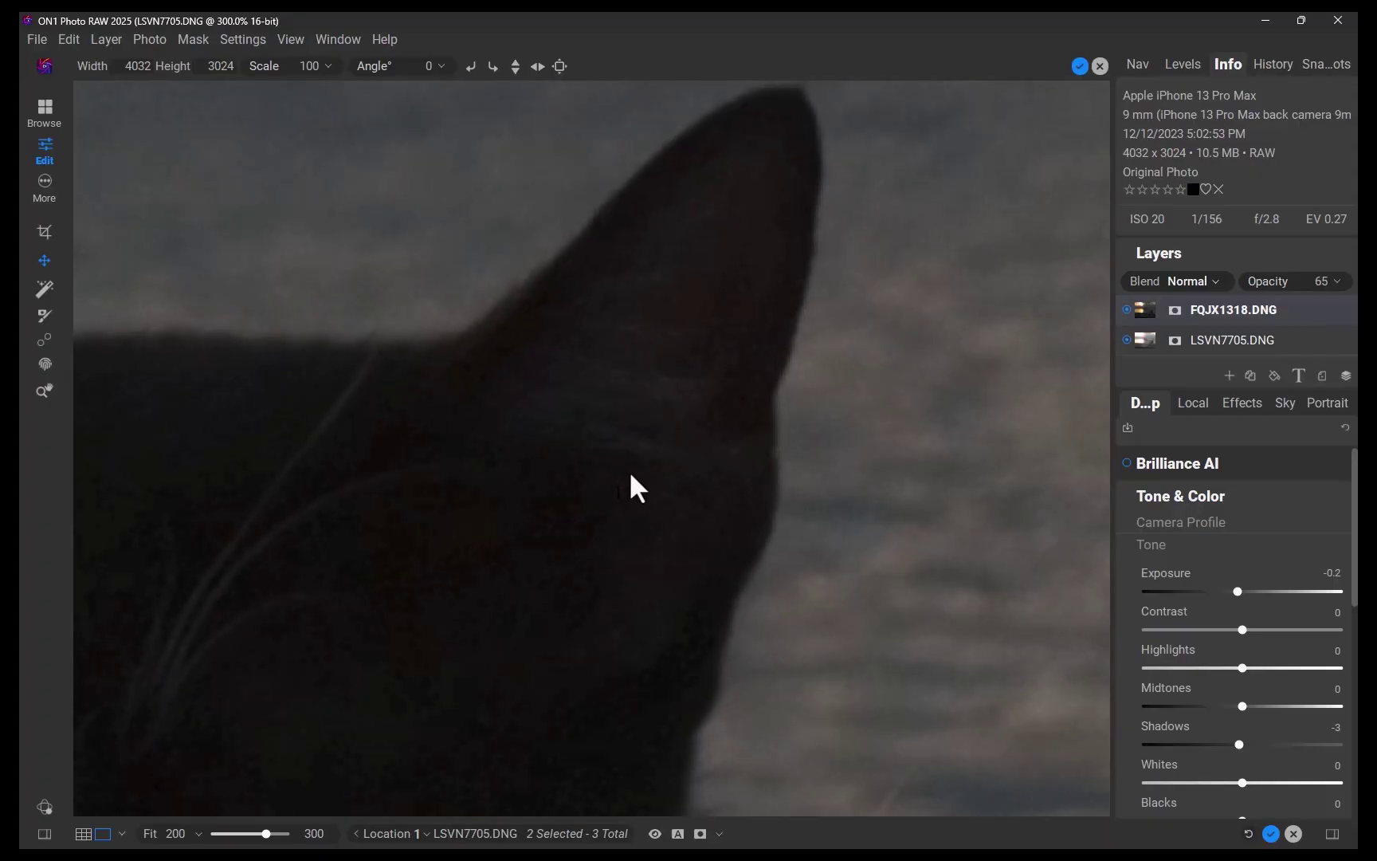
{"action": "key", "text": "ctrl+0"}
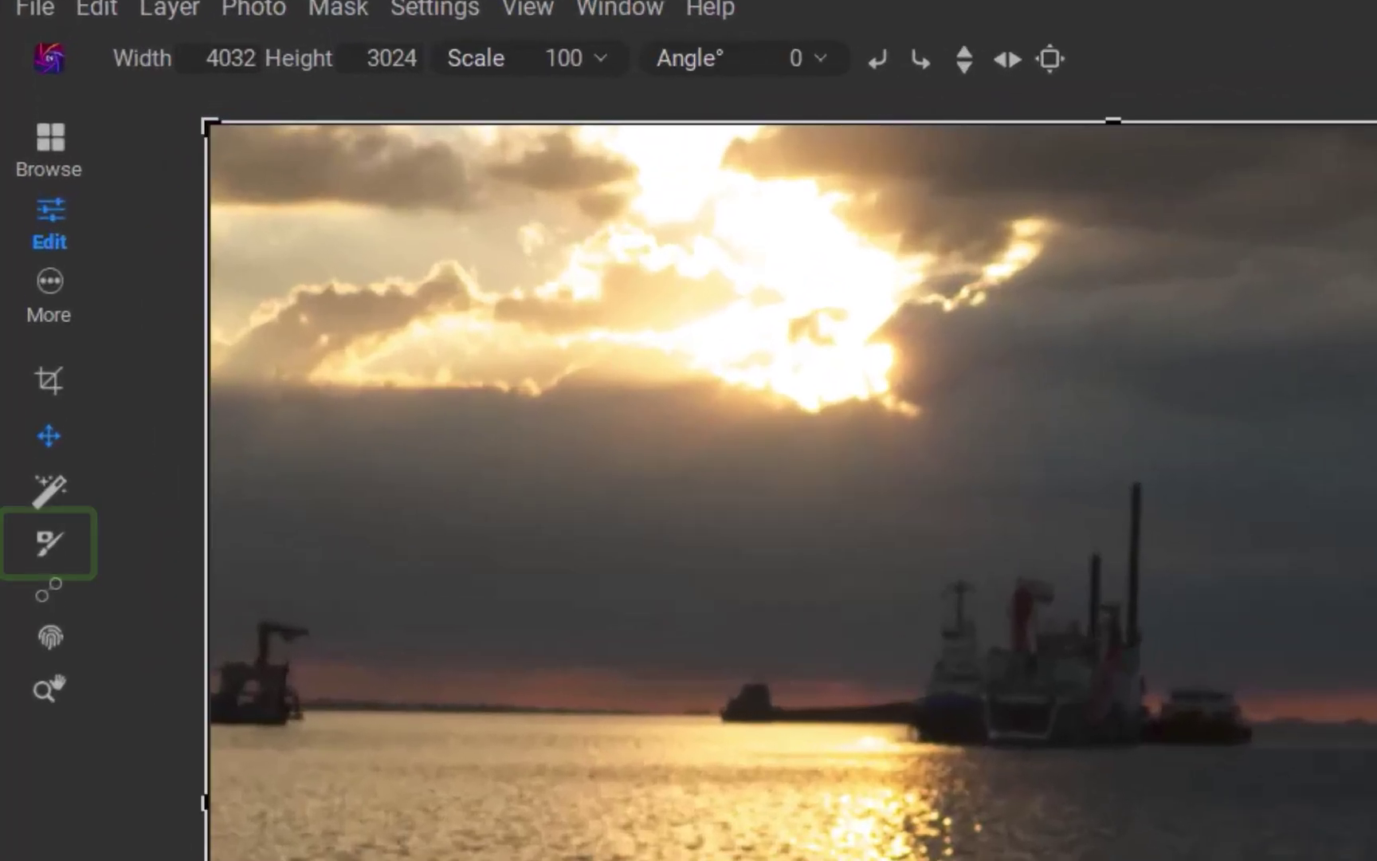
Draw a linear gradient mask across the horizon and narrow its feather transition.
{"action": "left_click", "coordinate": [49, 546]}
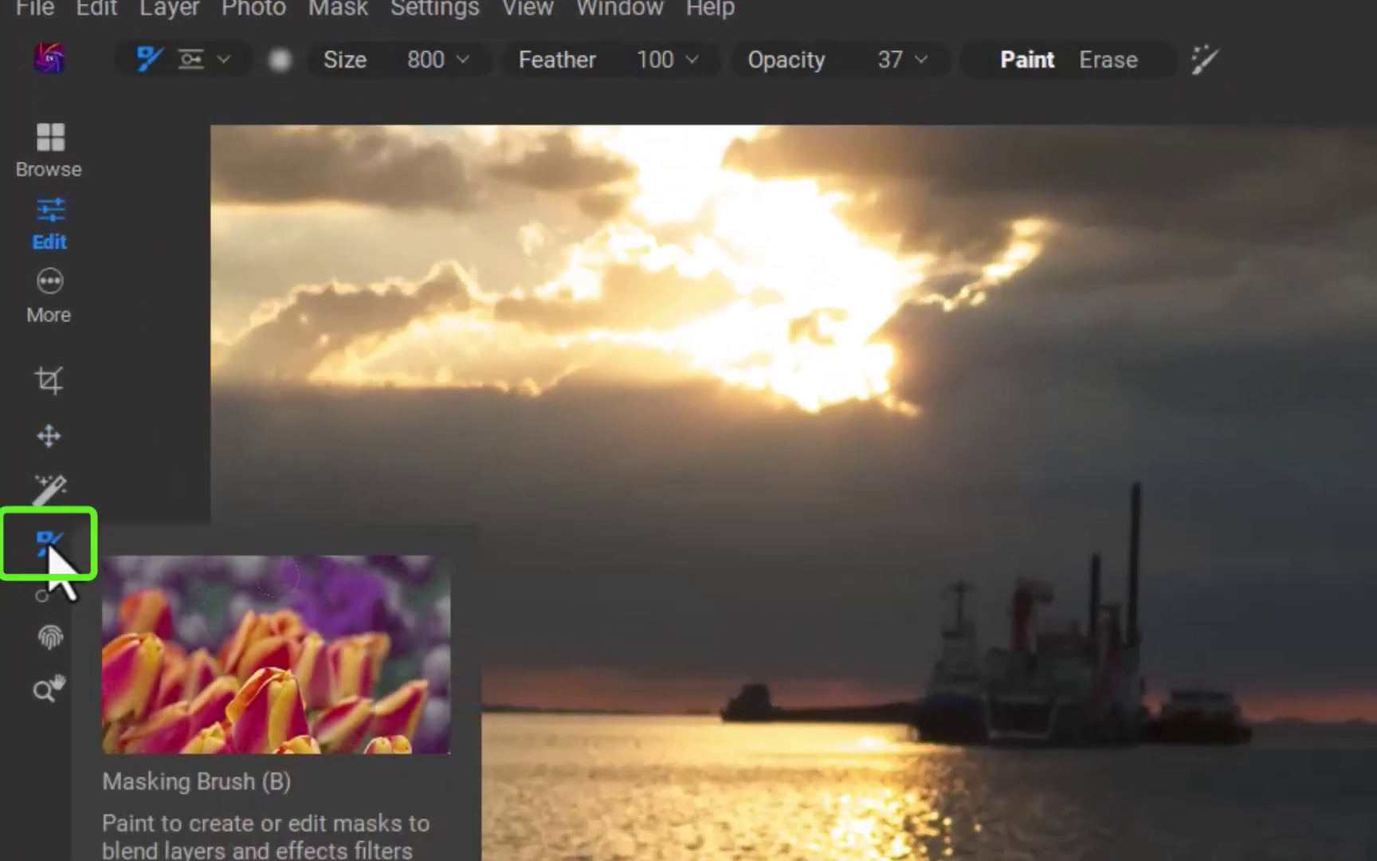
{"action": "left_click", "coordinate": [193, 57]}
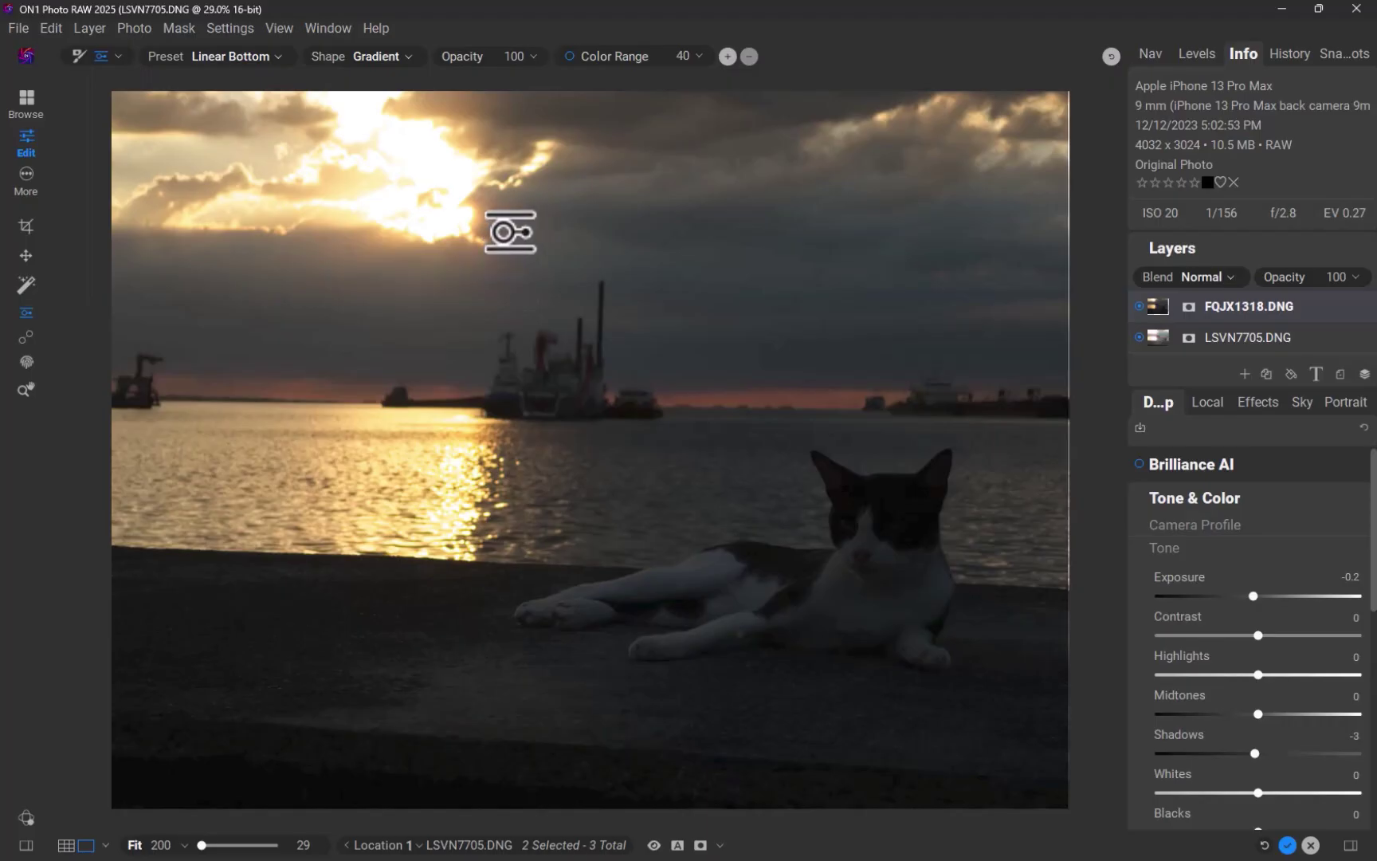
{"action": "left_click_drag", "start_coordinate": [510, 231], "coordinate": [510, 425]}
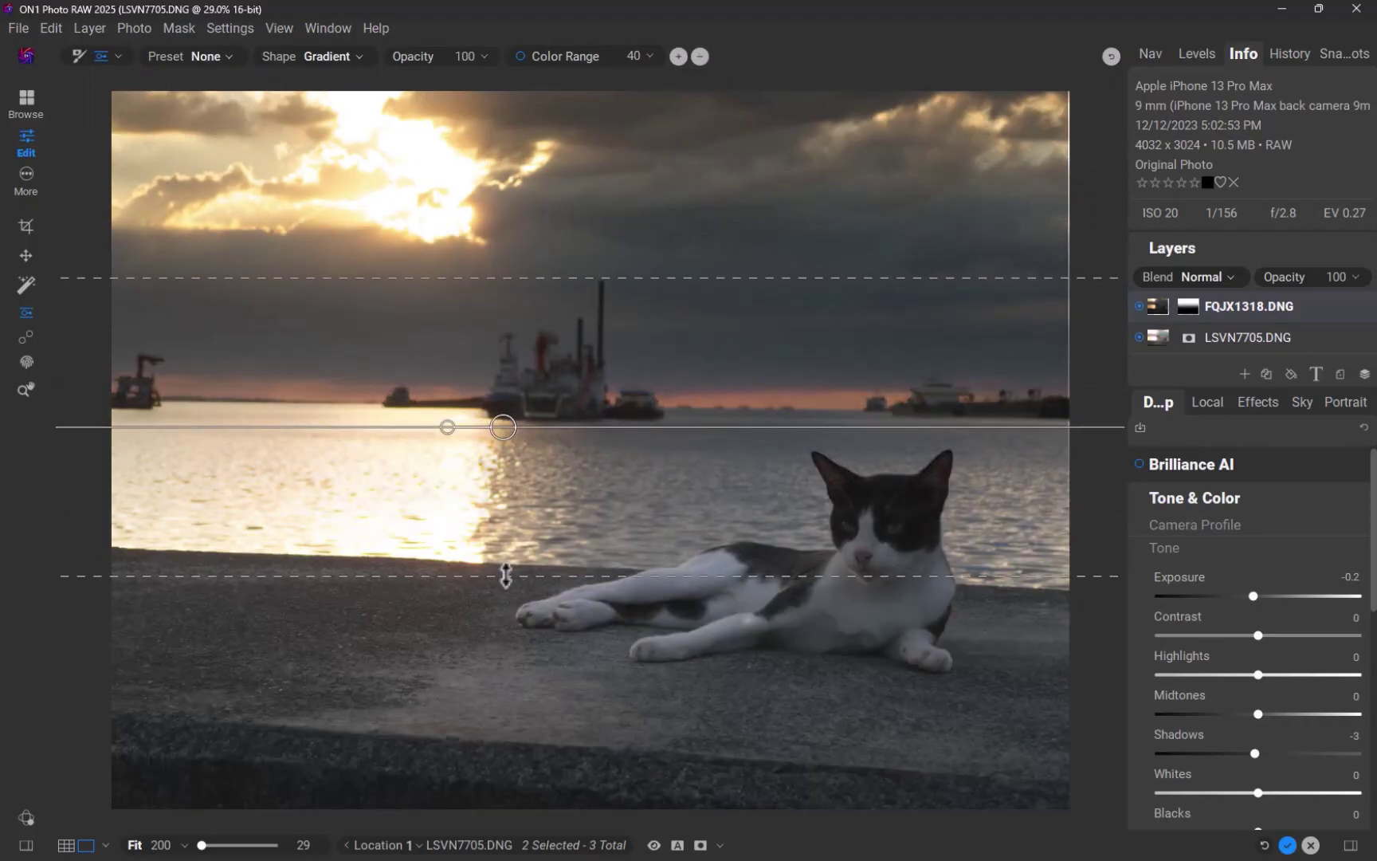
{"action": "mouse_move", "coordinate": [505, 596]}
{"action": "left_mouse_down"}
{"action": "mouse_move", "coordinate": [501, 584]}
{"action": "mouse_move", "coordinate": [526, 574]}
{"action": "mouse_move", "coordinate": [526, 585]}
{"action": "left_mouse_up"}
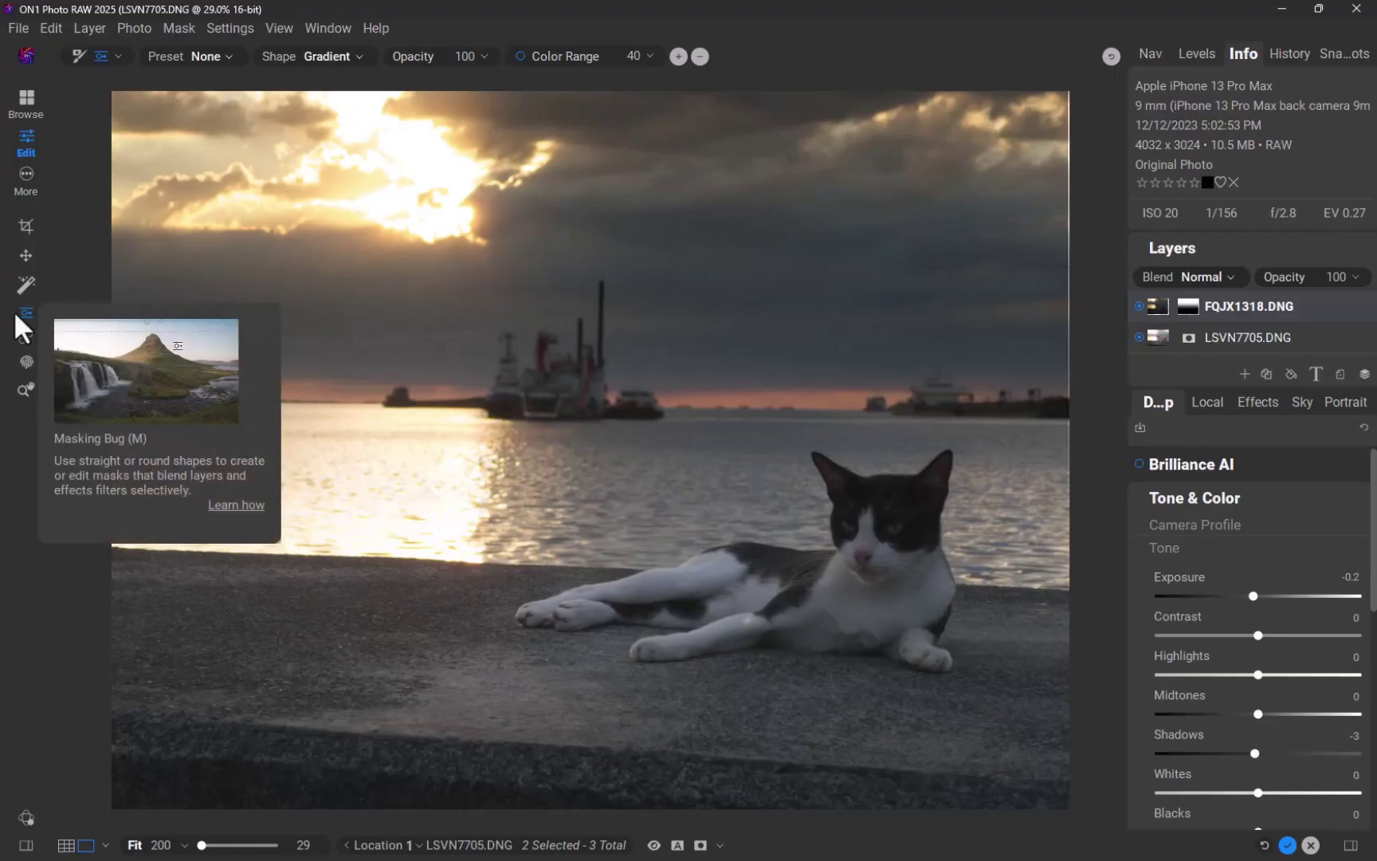
Paint the dark layer over the water reflection with the Masking Brush at 37 opacity.
{"action": "left_click", "coordinate": [78, 58]}
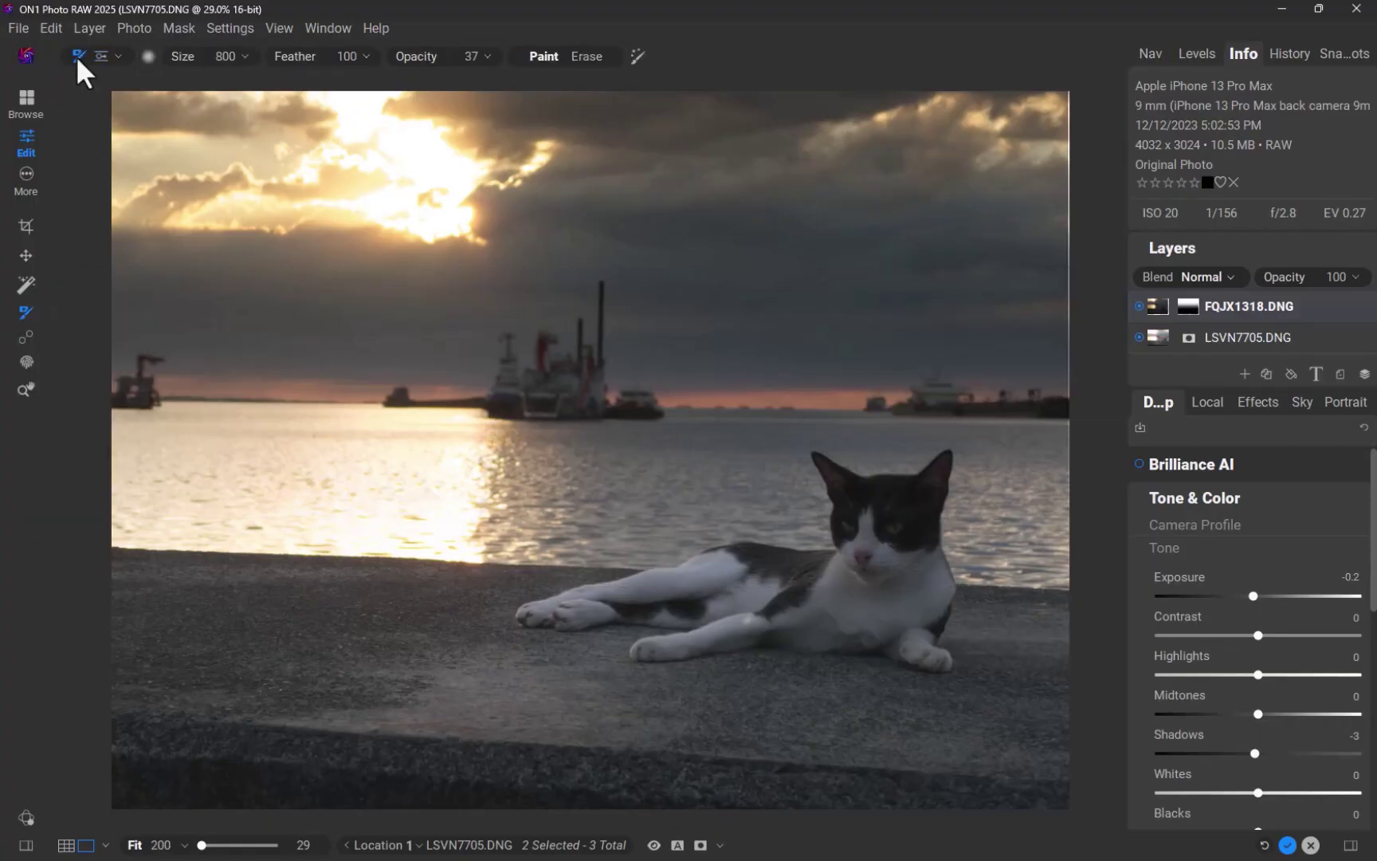
{"action": "left_click", "coordinate": [434, 489]}
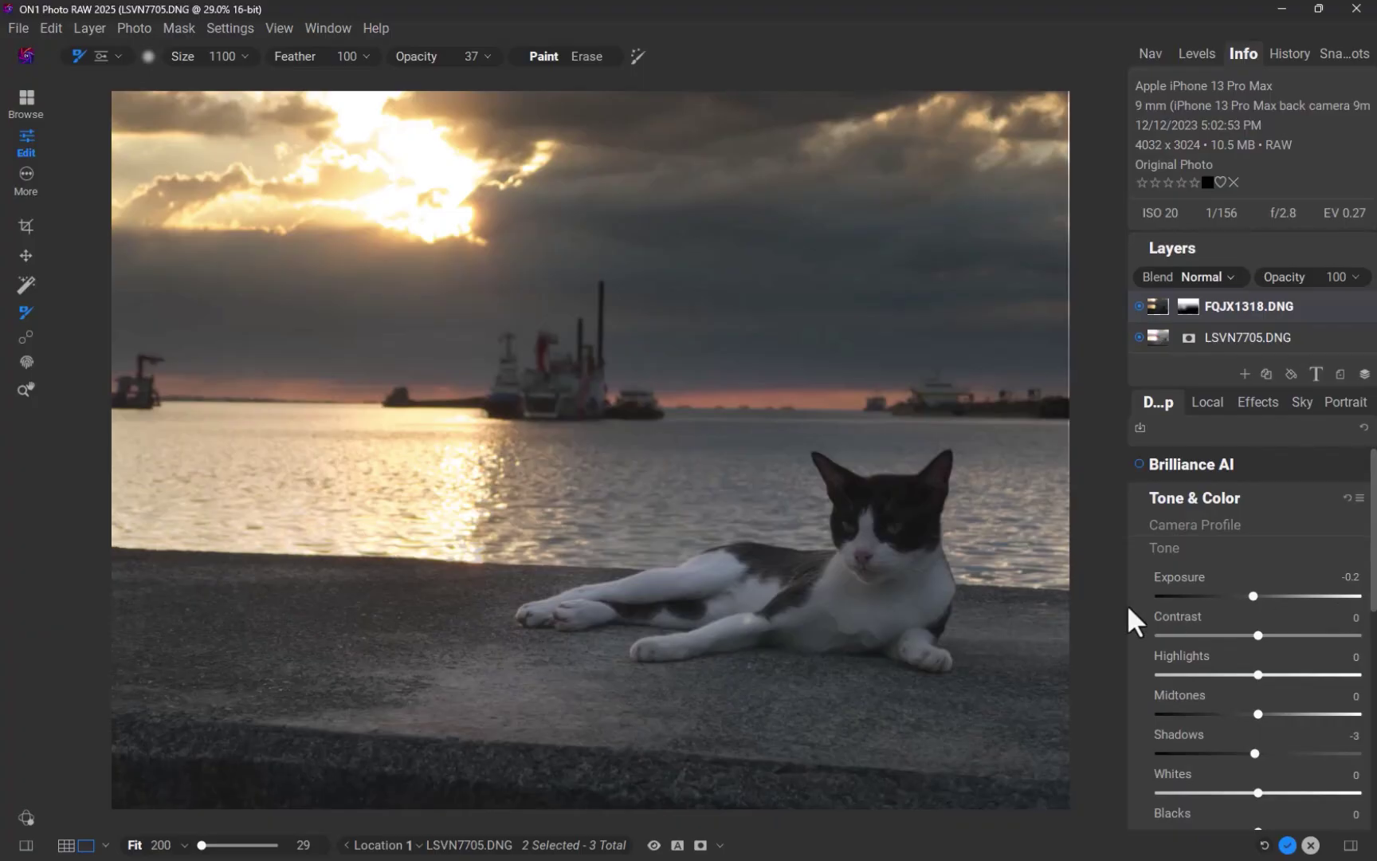
On the LSVN7705 layer, Super Select the cat and add an adjustment with Exposure 1.3.
{"action": "left_click", "coordinate": [1215, 337]}
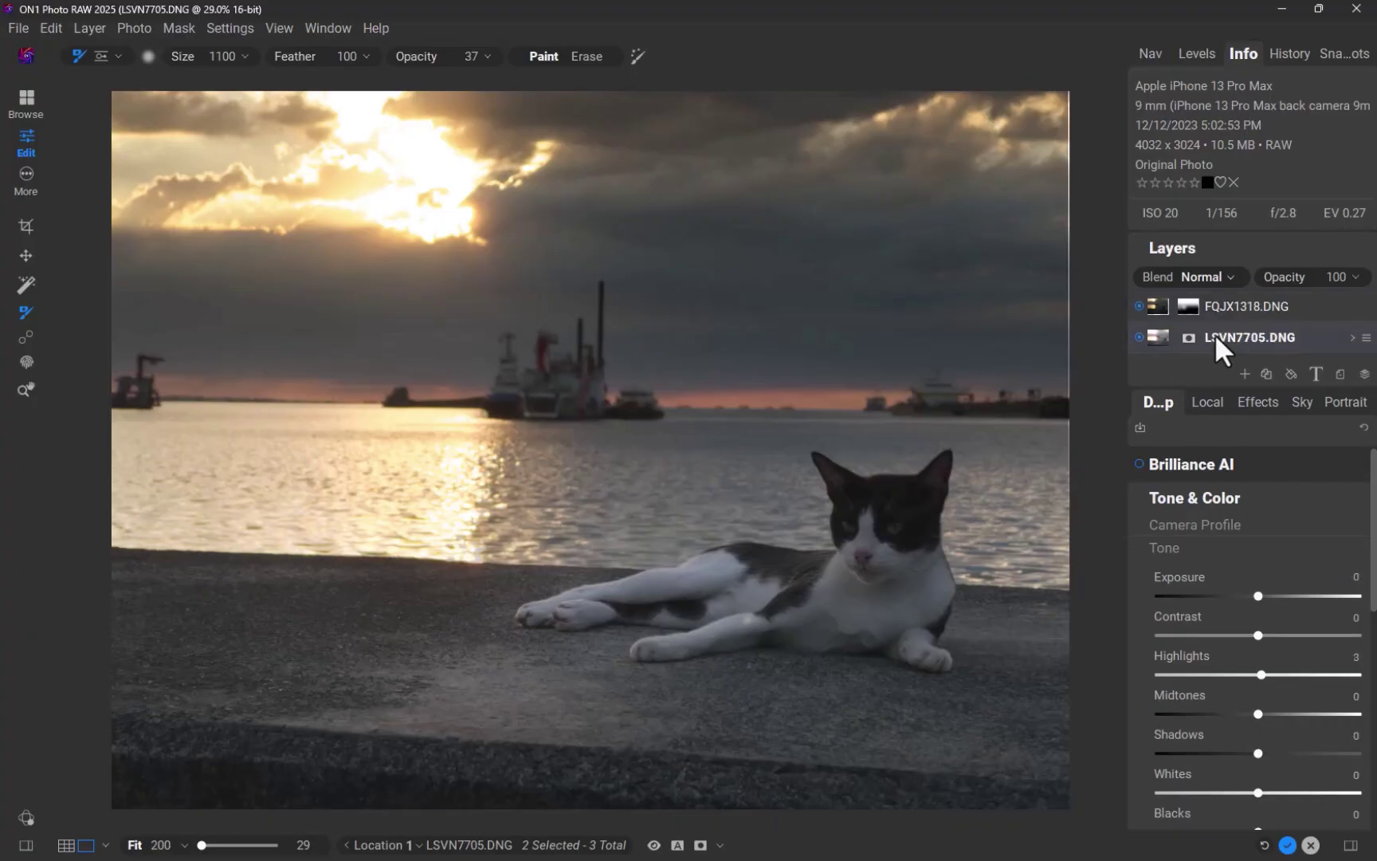
{"action": "left_click", "coordinate": [18, 287]}
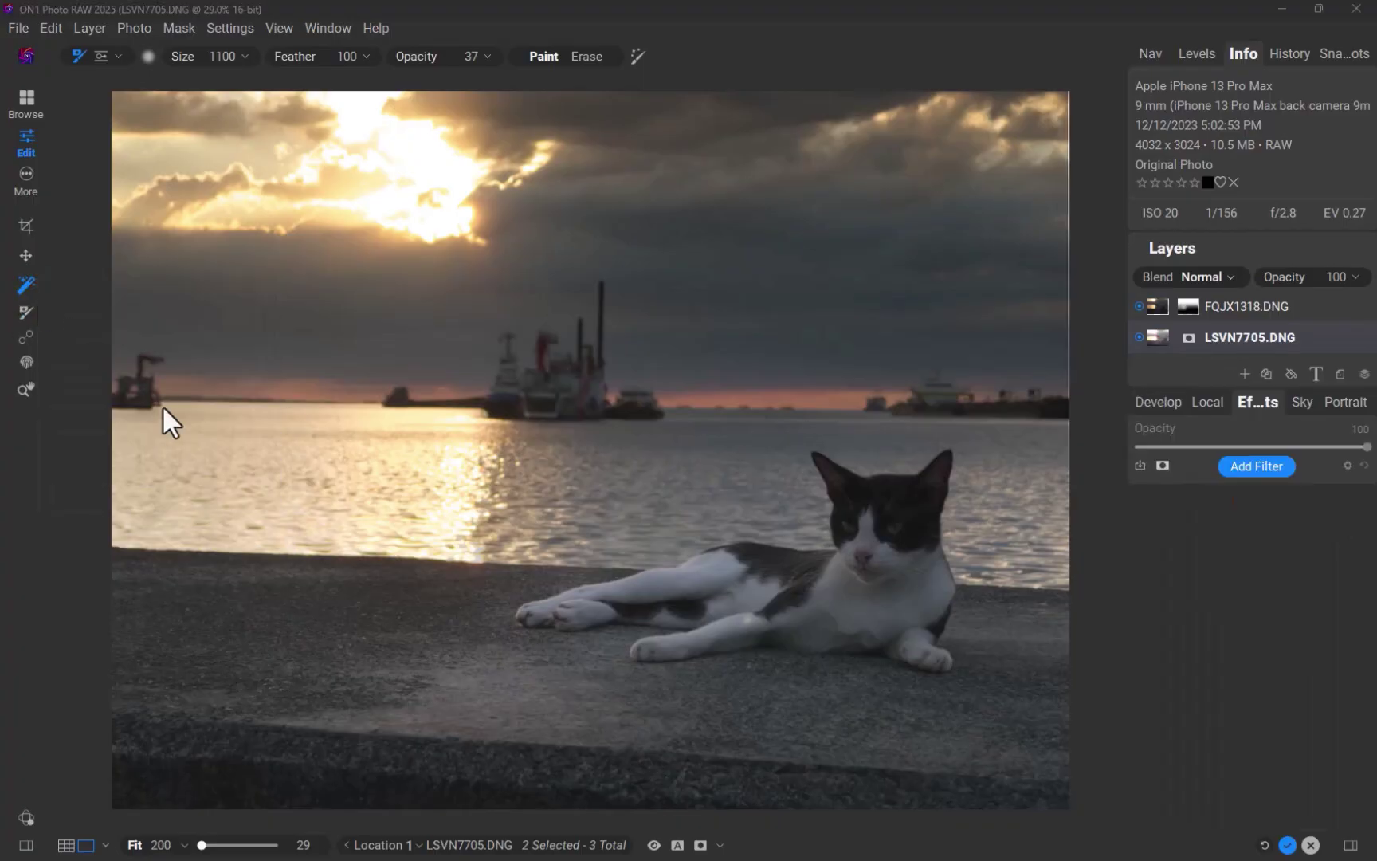
{"action": "left_click", "coordinate": [851, 592]}
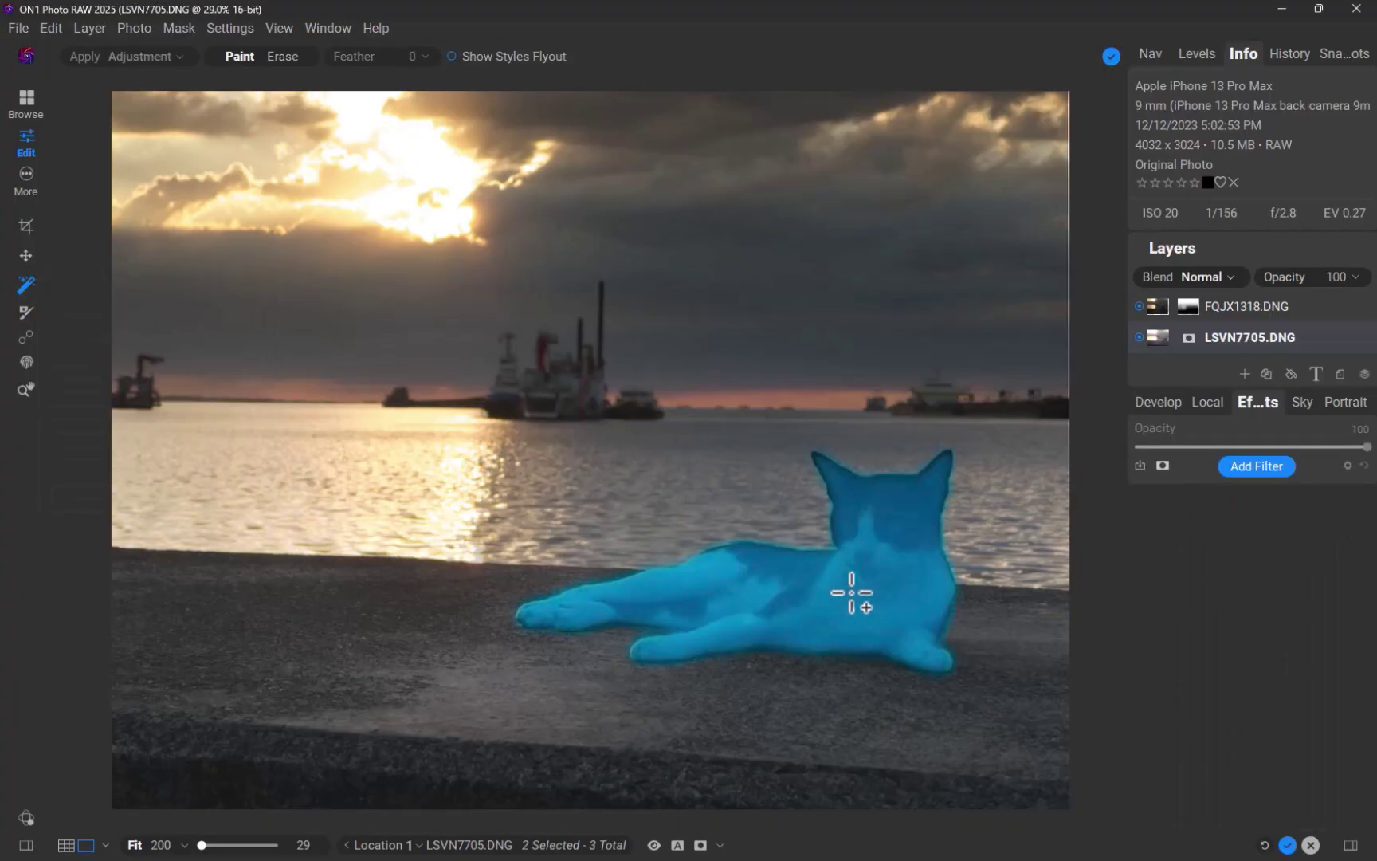
{"action": "left_click", "coordinate": [902, 12]}
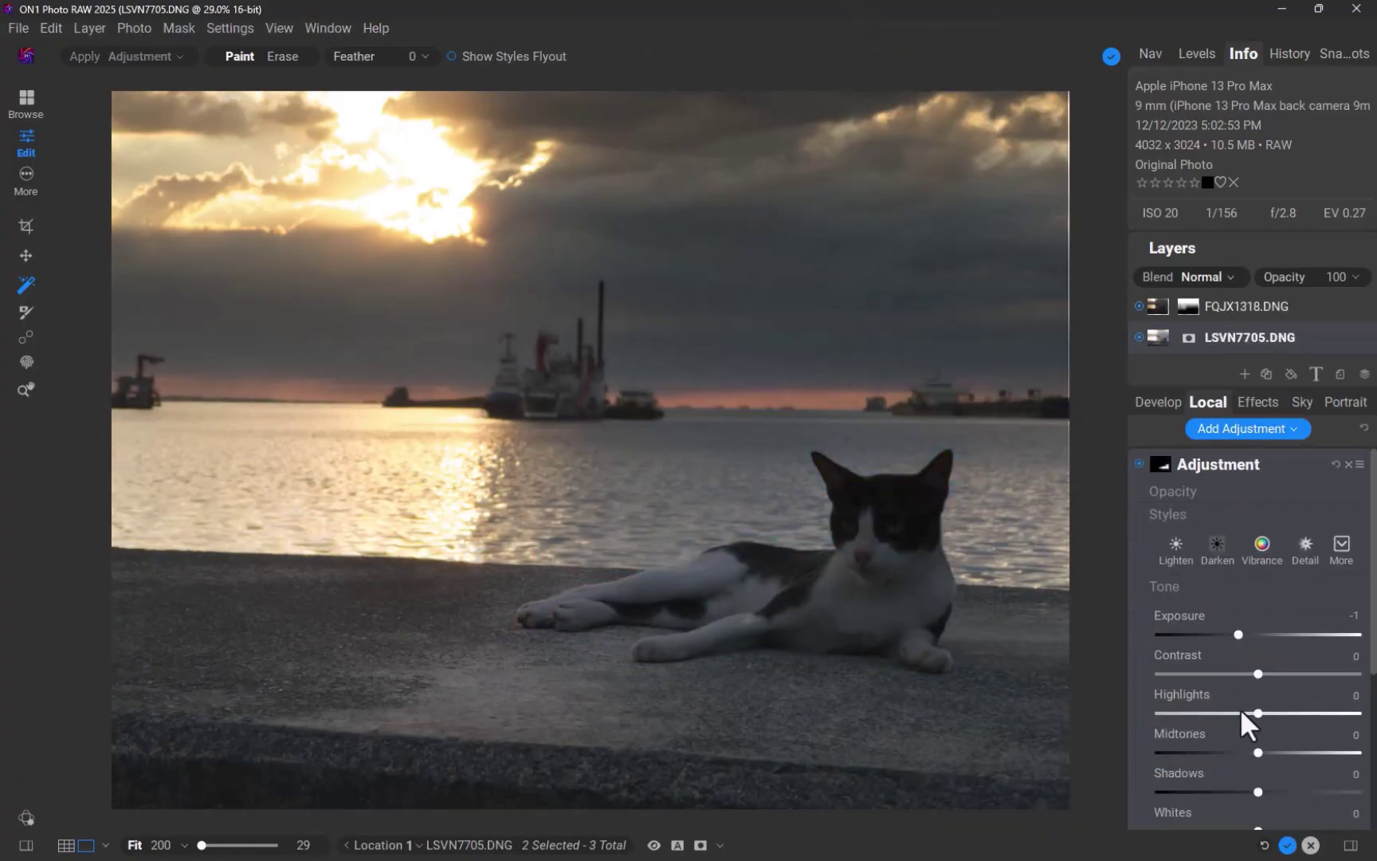
{"action": "left_click_drag", "start_coordinate": [1236, 636], "coordinate": [1262, 634]}
{"action": "scroll", "coordinate": [916, 541], "scroll_direction": "up", "scroll_amount": 2}
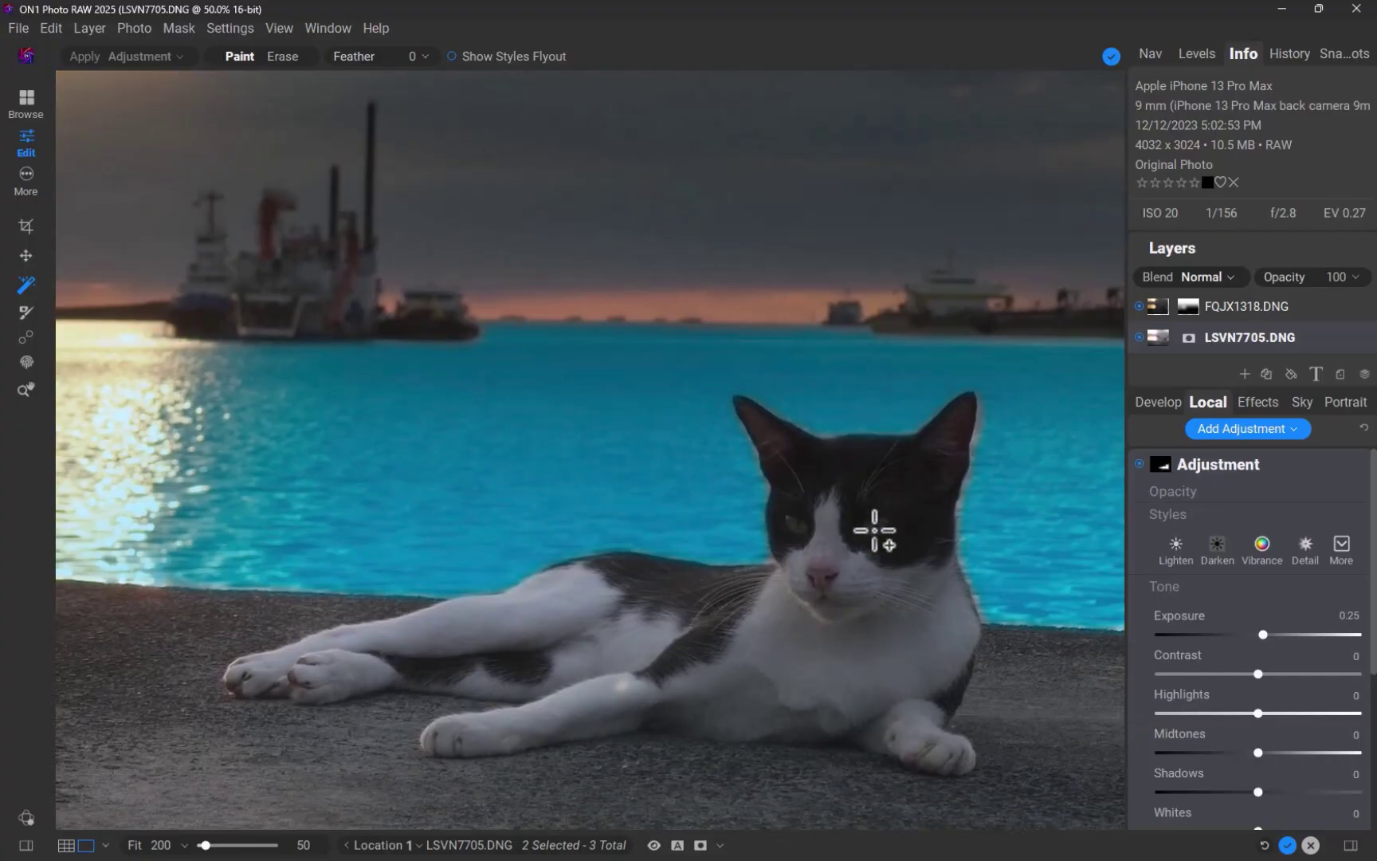
{"action": "left_click", "coordinate": [770, 522]}
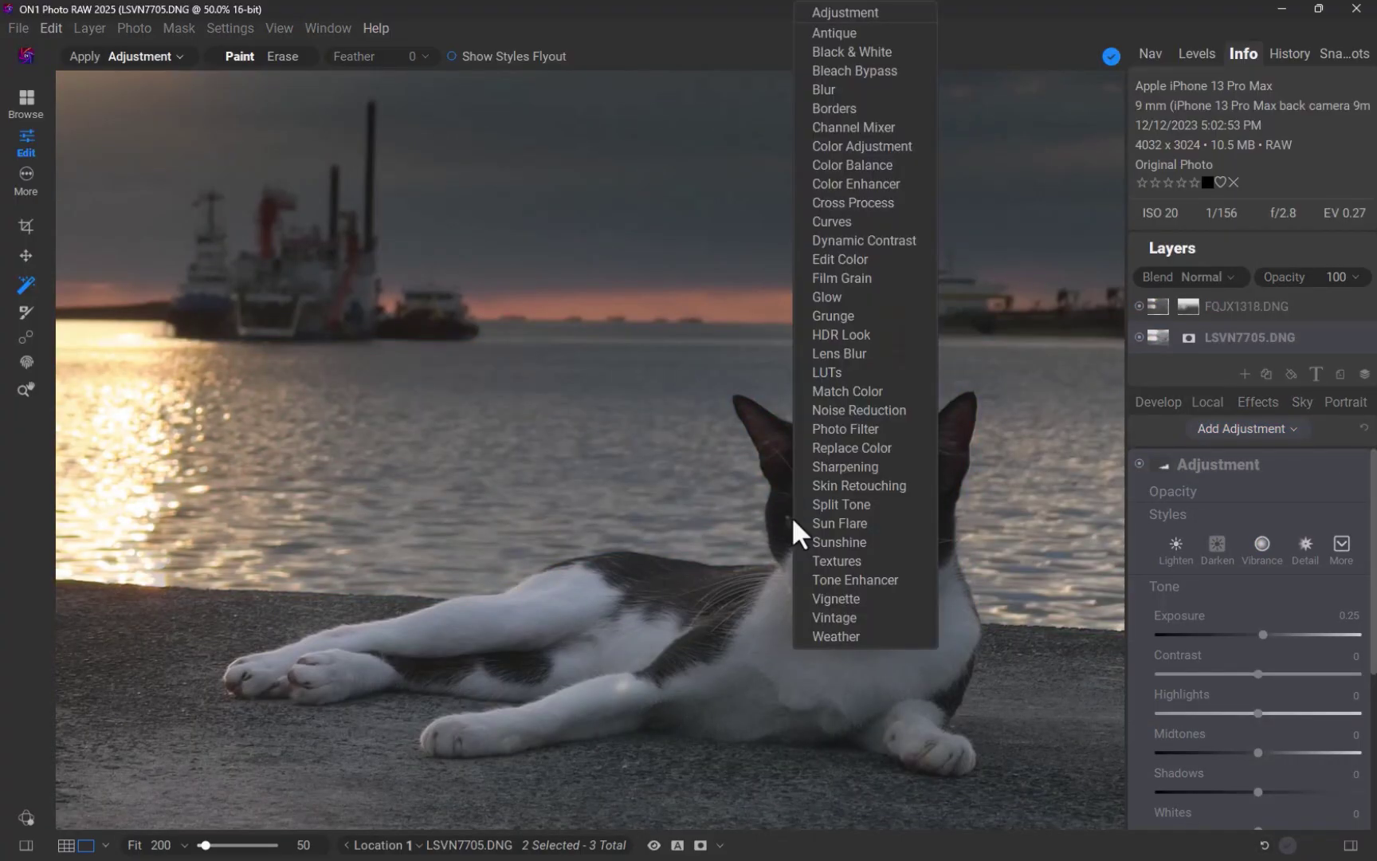
{"action": "left_click", "coordinate": [877, 13]}
{"action": "left_click_drag", "start_coordinate": [1239, 635], "coordinate": [1283, 634]}
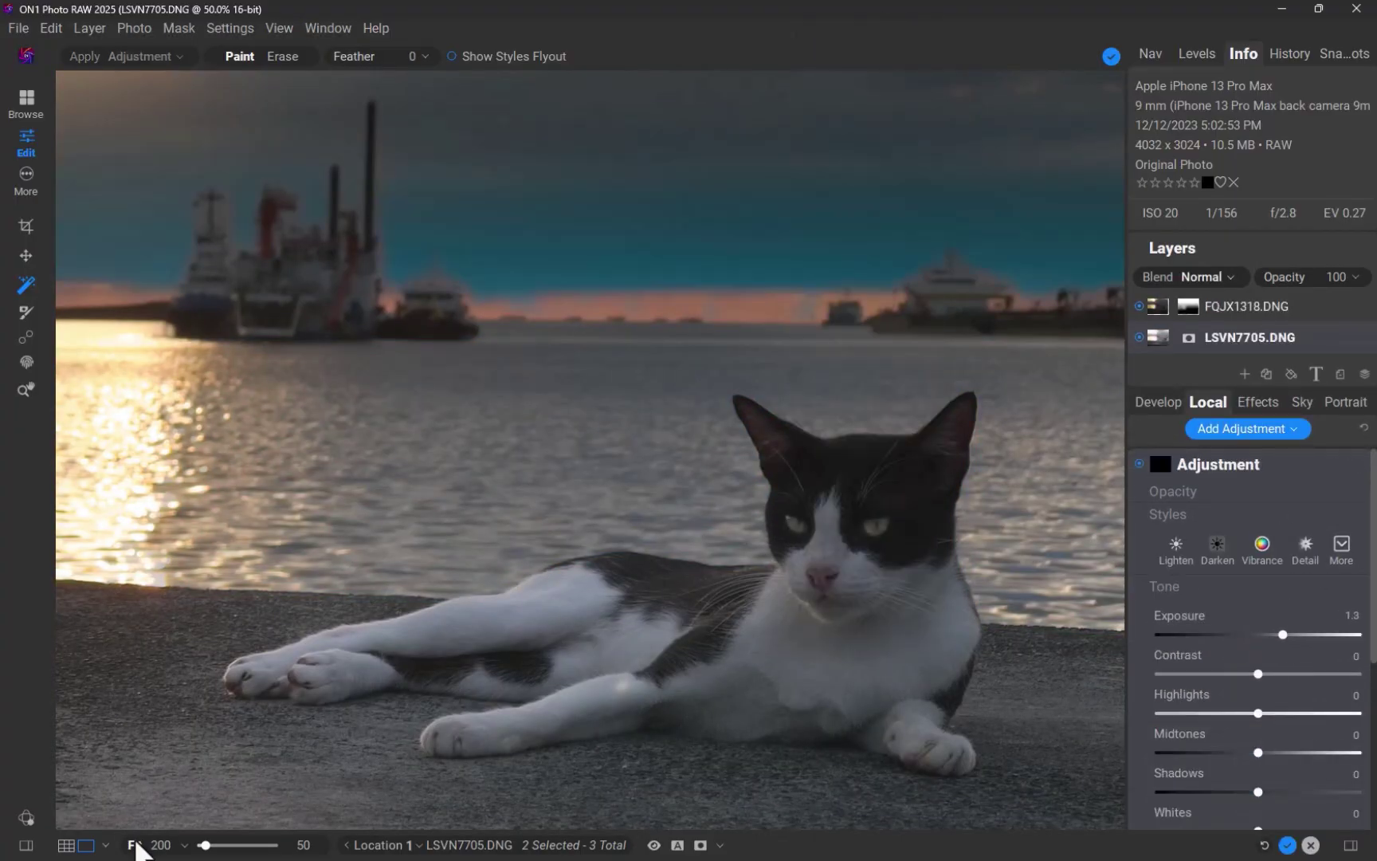
{"action": "left_click", "coordinate": [135, 845]}
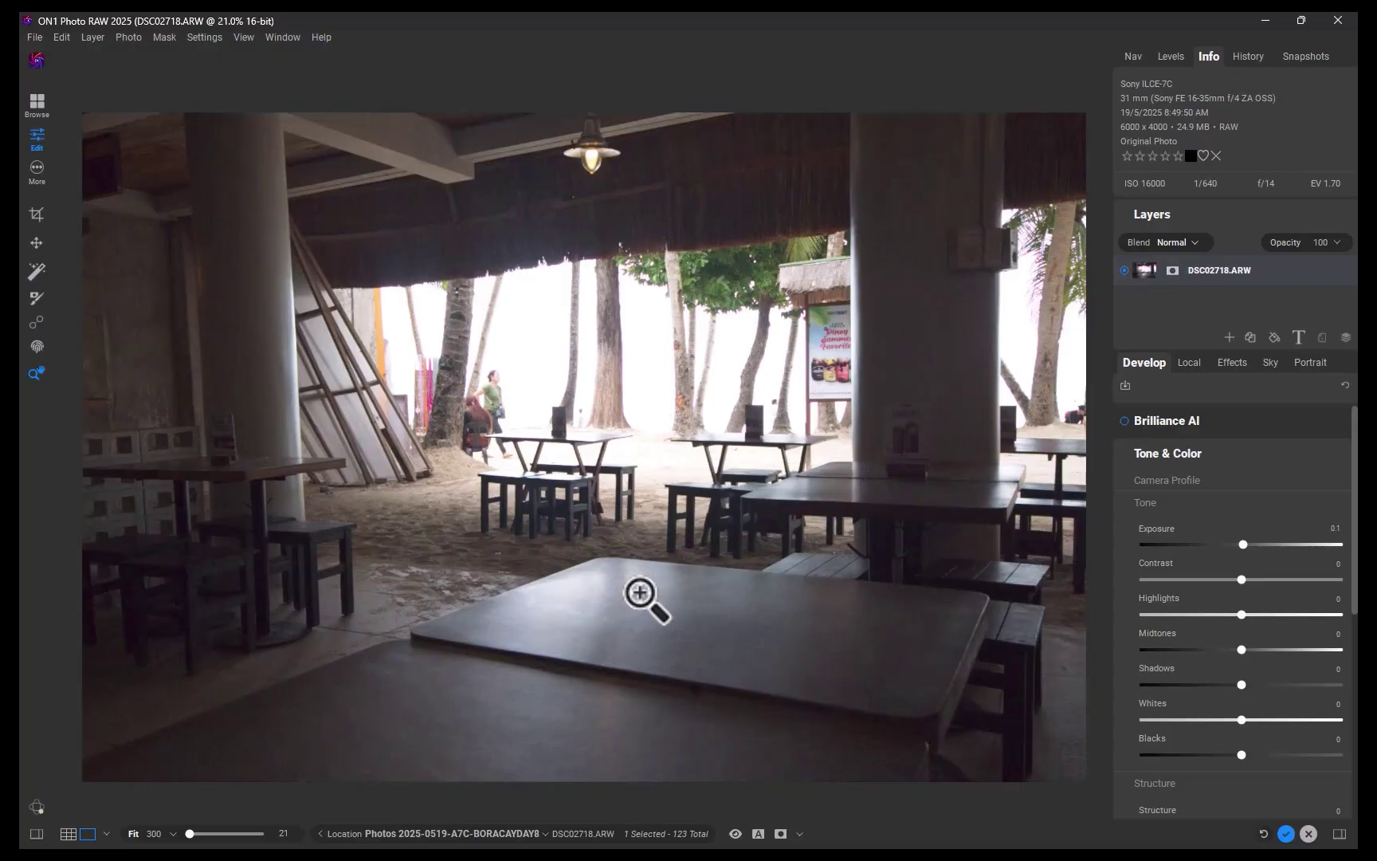
Preview darkening DSC02718.ARW to reveal the sea, then reset Exposure to 0.
{"action": "mouse_move", "coordinate": [1244, 544]}
{"action": "left_mouse_down"}
{"action": "mouse_move", "coordinate": [1169, 523]}
{"action": "mouse_move", "coordinate": [1247, 556]}
{"action": "mouse_move", "coordinate": [1162, 541]}
{"action": "mouse_move", "coordinate": [1297, 569]}
{"action": "mouse_move", "coordinate": [1217, 545]}
{"action": "mouse_move", "coordinate": [1297, 563]}
{"action": "mouse_move", "coordinate": [1248, 548]}
{"action": "left_mouse_up"}
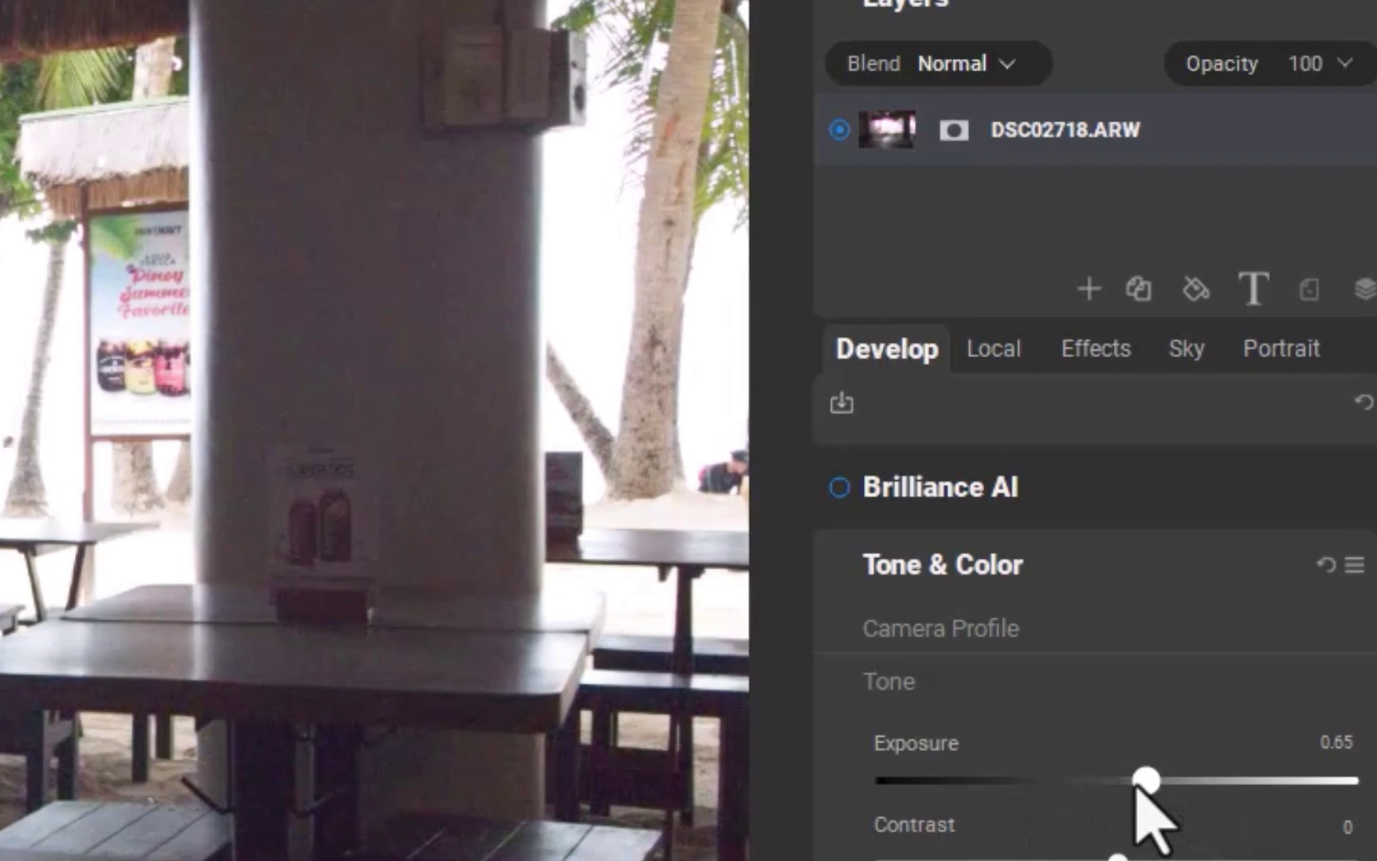
{"action": "double_click", "coordinate": [1140, 785]}
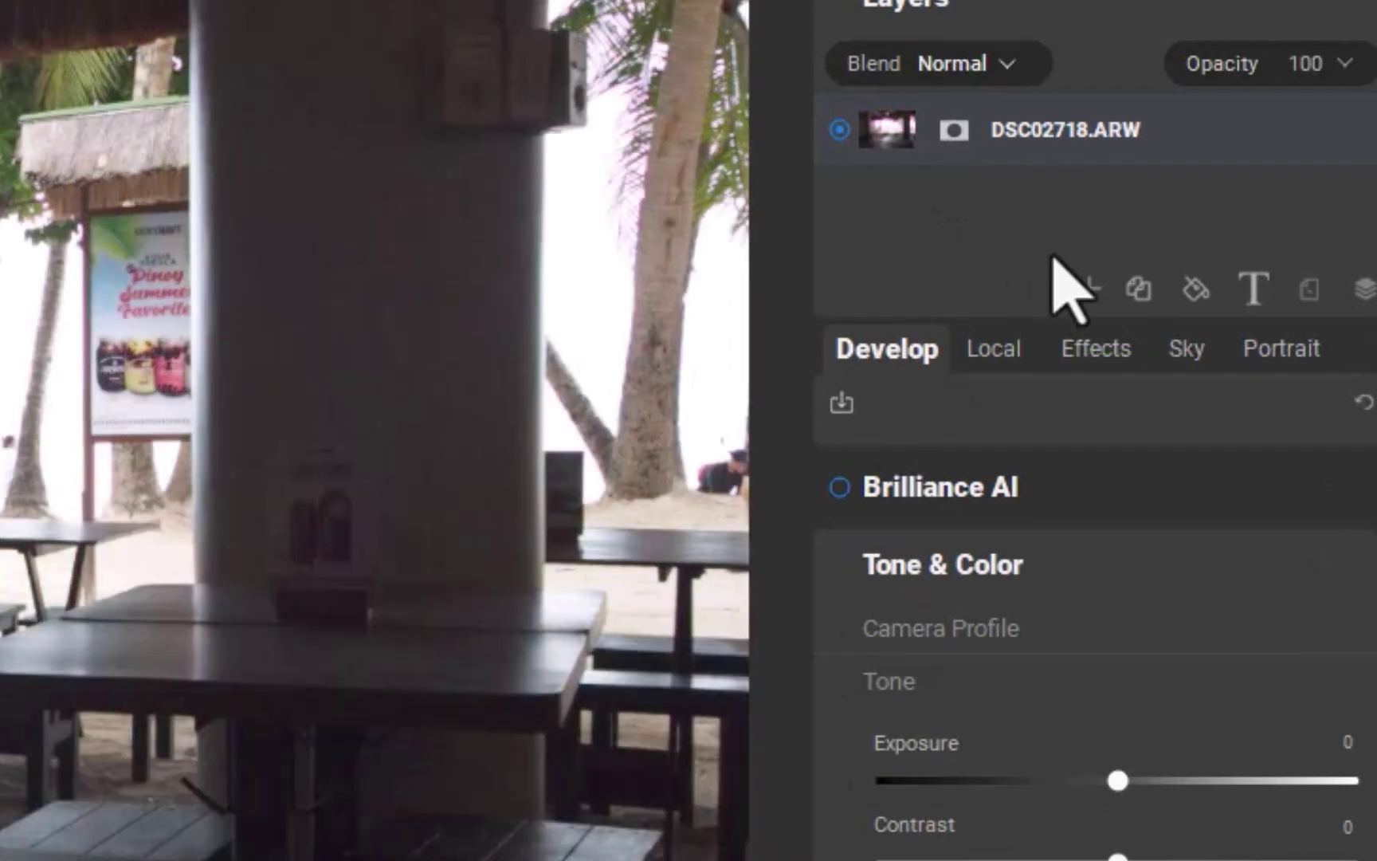
Add DSC02717.ARW from the Folders browser as a new layer above DSC02718.ARW.
{"action": "left_click", "coordinate": [1092, 285]}
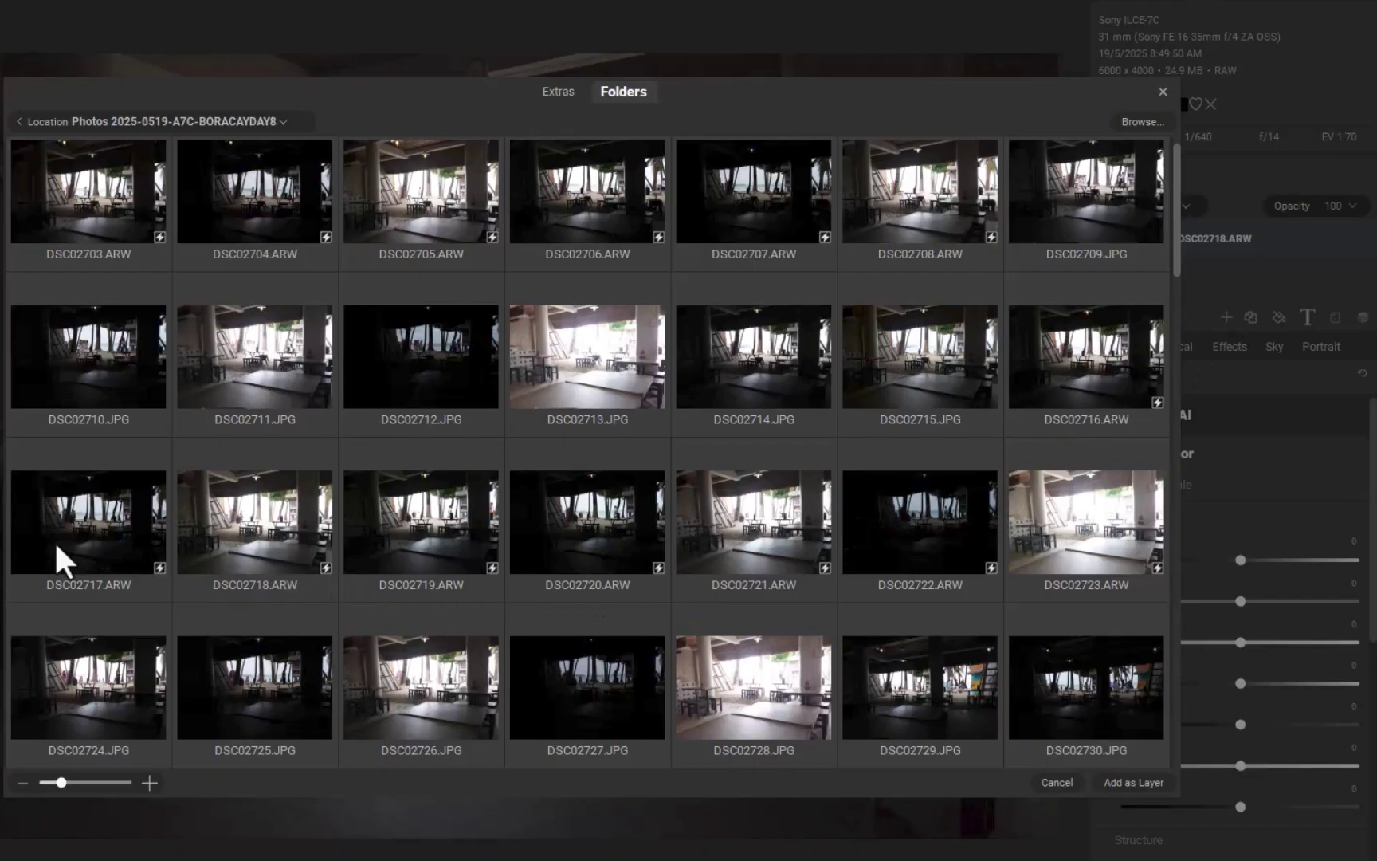
{"action": "left_click", "coordinate": [54, 541]}
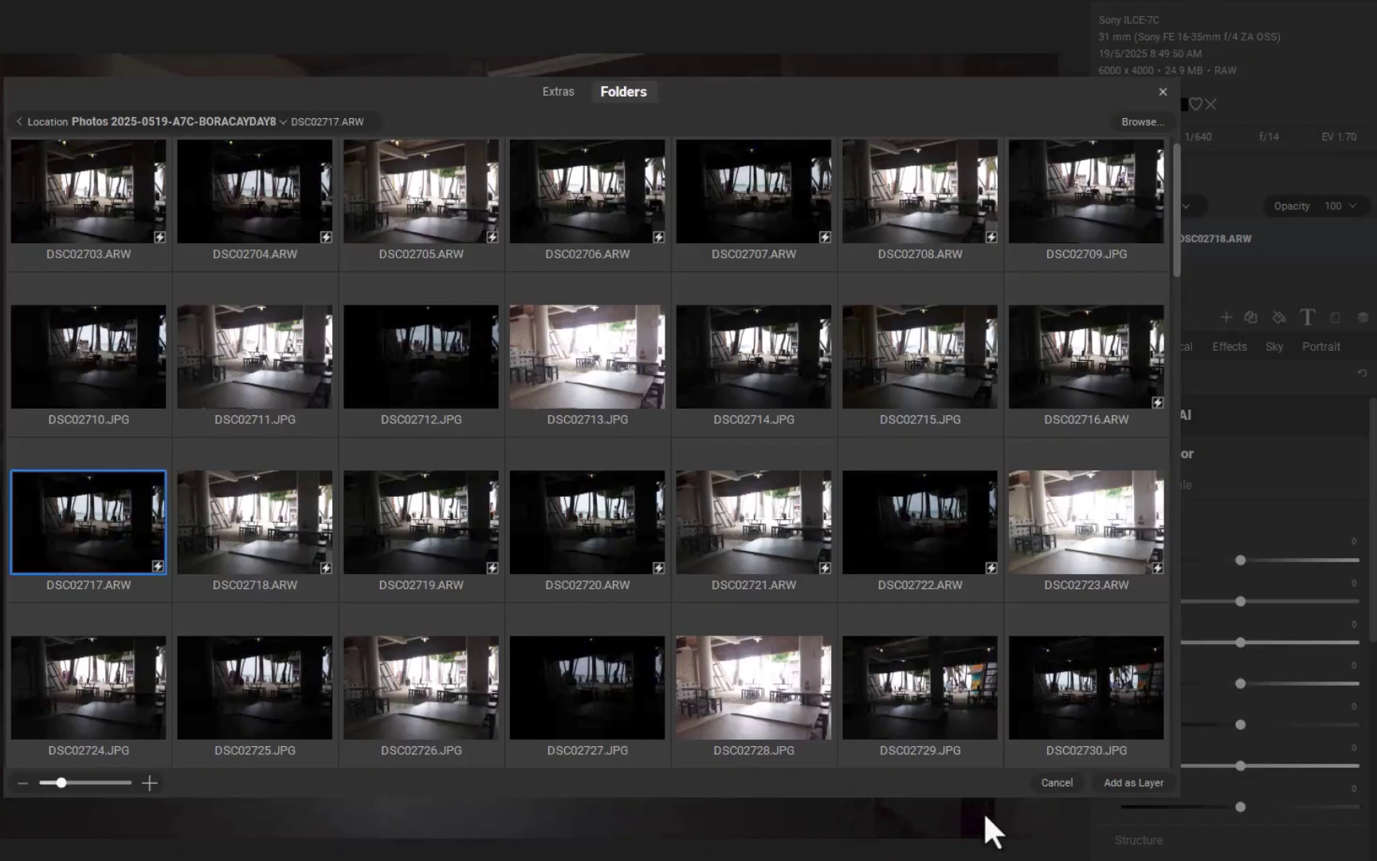
{"action": "left_click", "coordinate": [1110, 784]}
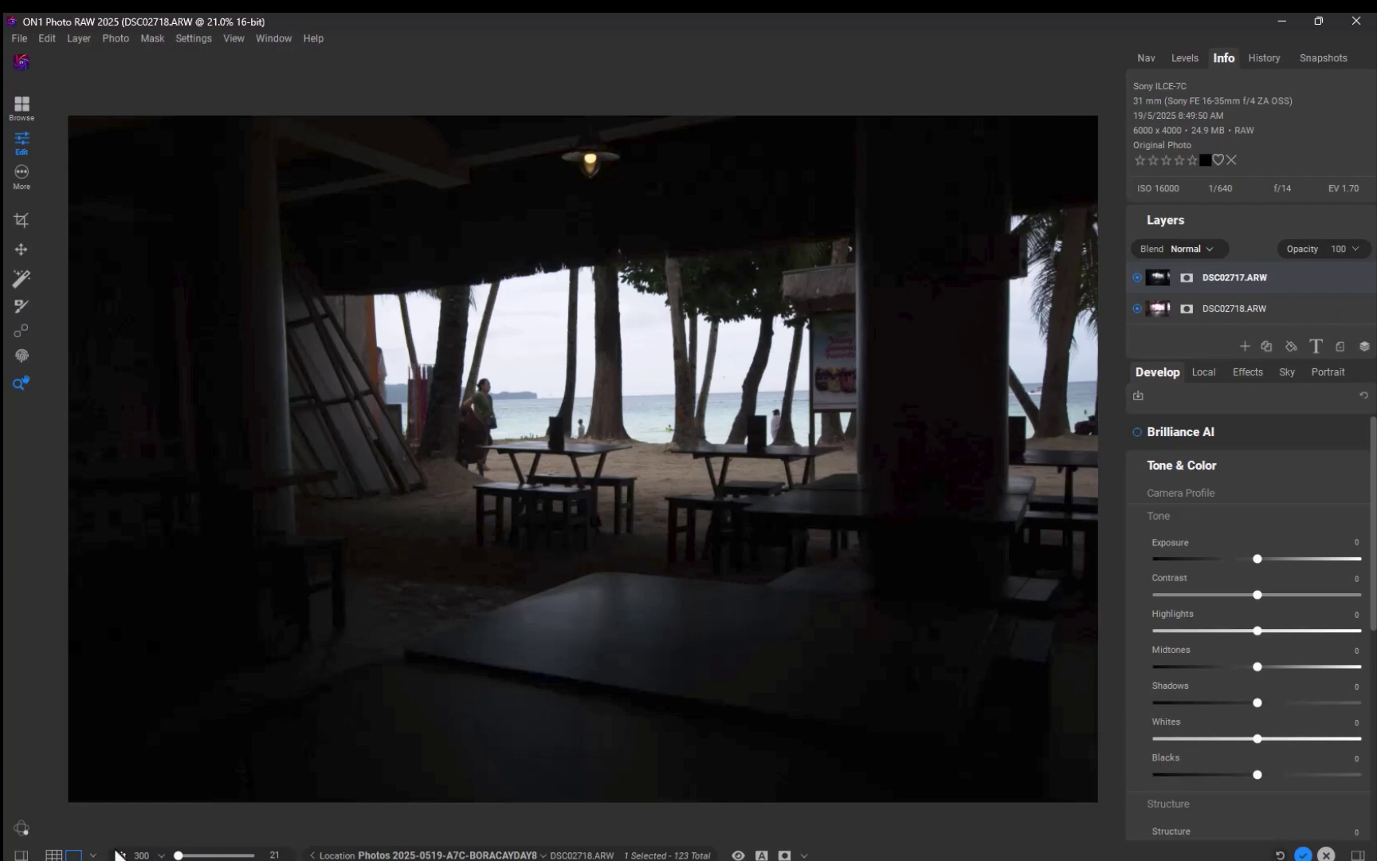
At 300% zoom, fade the top layer, nudge it into alignment, then restore 100 opacity.
{"action": "left_click", "coordinate": [141, 855]}
{"action": "left_click", "coordinate": [1355, 249]}
{"action": "left_click_drag", "start_coordinate": [1327, 271], "coordinate": [1323, 308]}
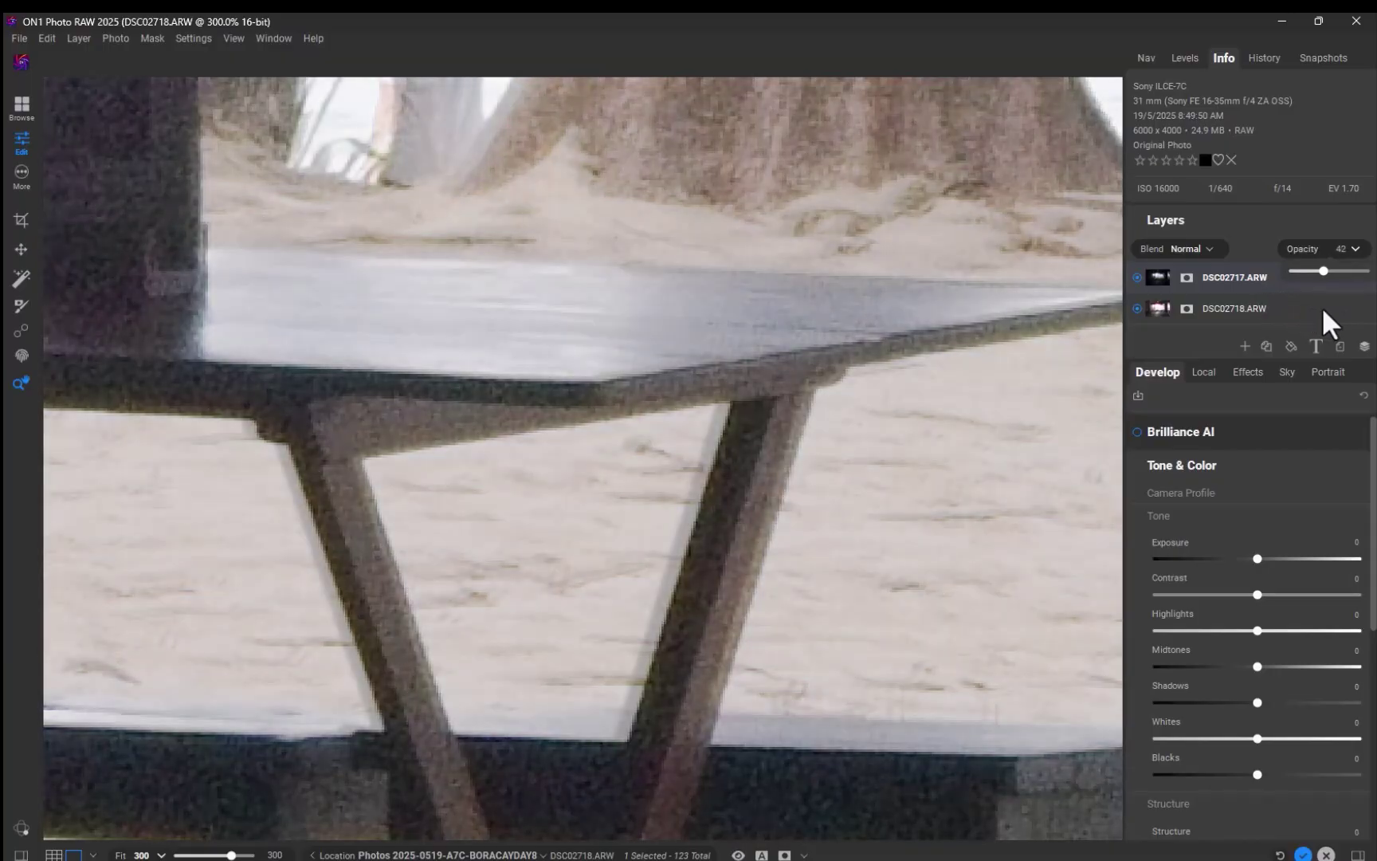
{"action": "left_click", "coordinate": [21, 249]}
{"action": "left_click_drag", "start_coordinate": [782, 564], "coordinate": [793, 555]}
{"action": "left_click", "coordinate": [1347, 249]}
{"action": "left_click_drag", "start_coordinate": [1325, 271], "coordinate": [1372, 307]}
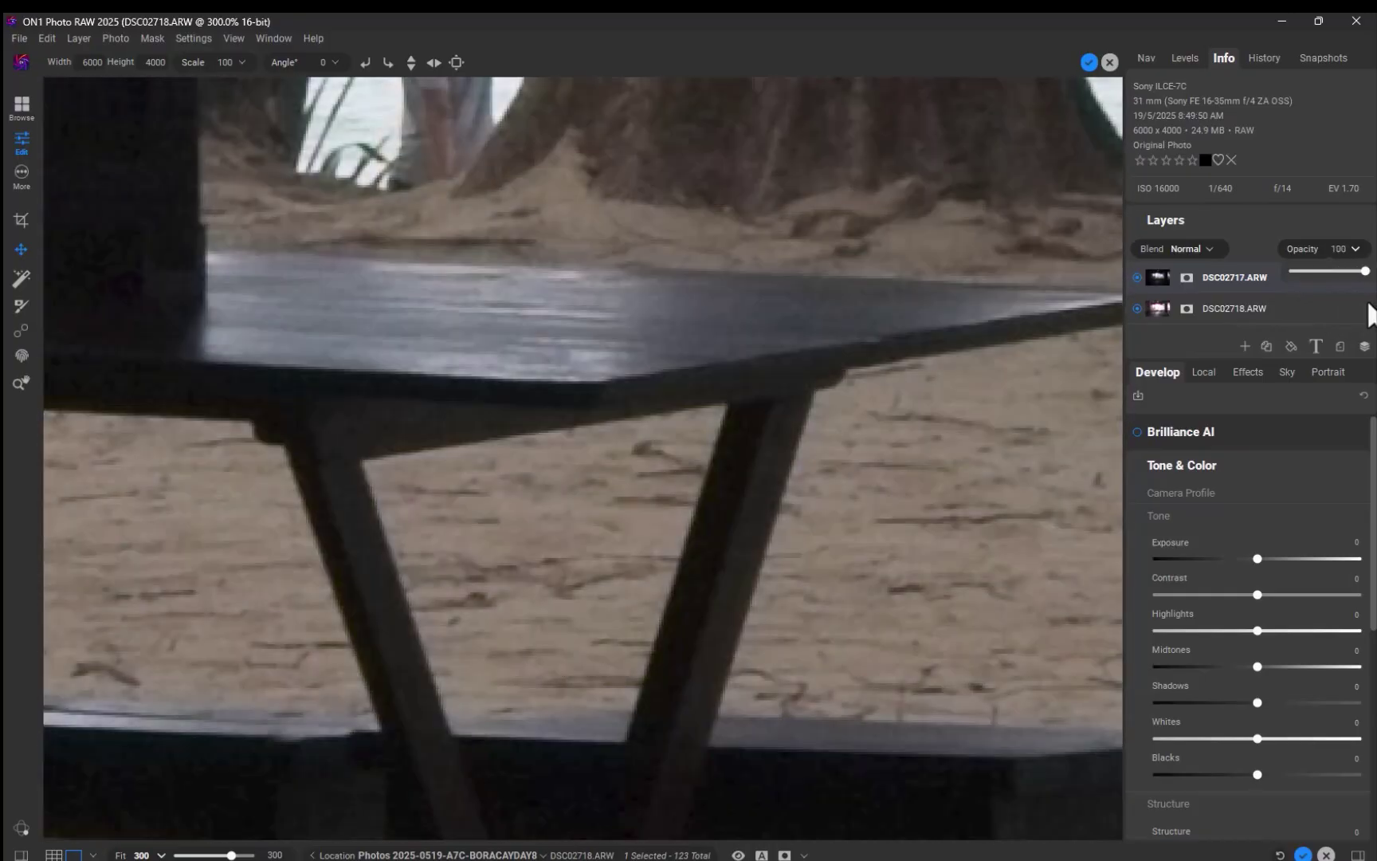
Place a linear gradient mask across the tables on the dark top layer.
{"action": "left_click", "coordinate": [120, 855]}
{"action": "key", "text": "m"}
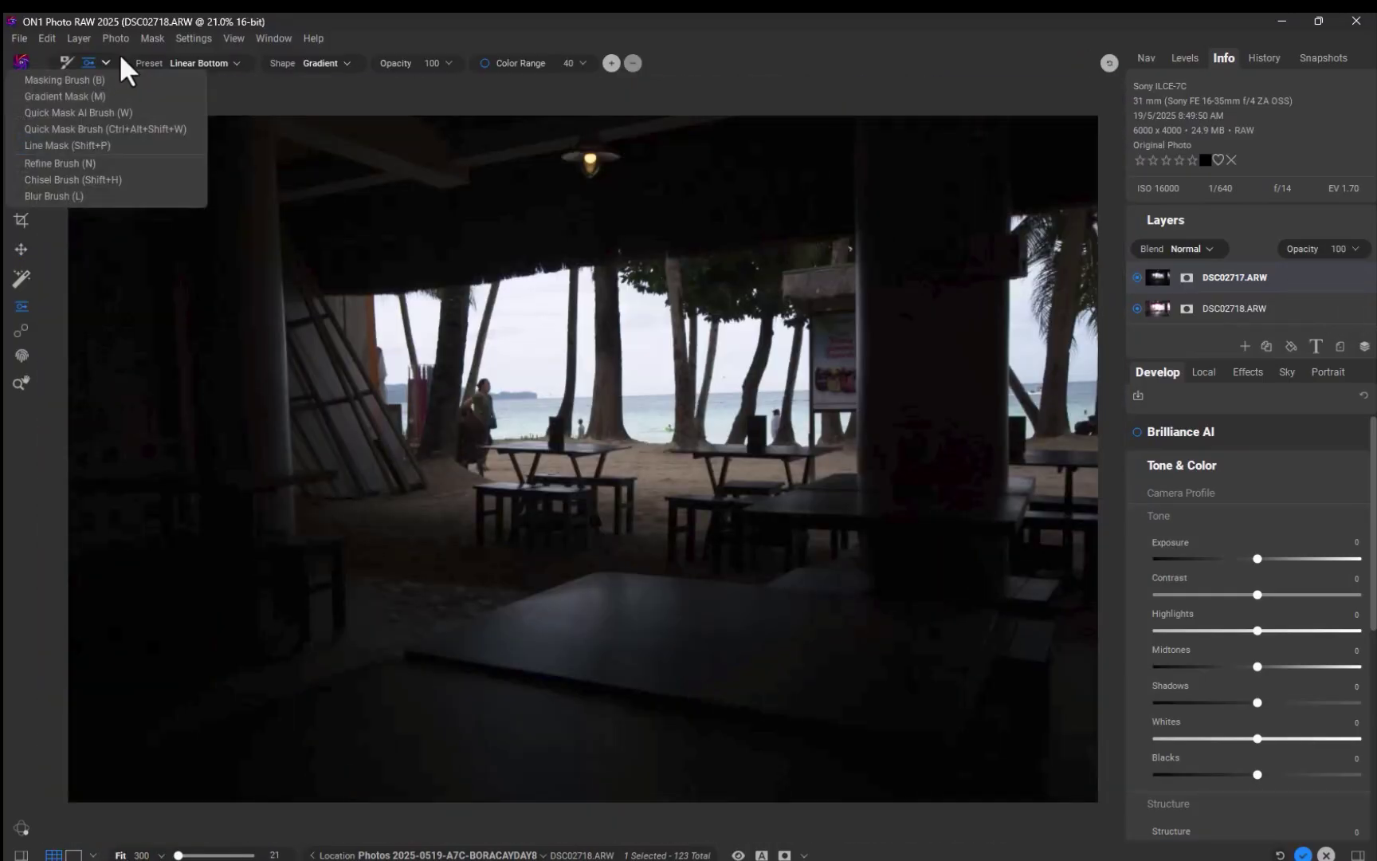
{"action": "left_click", "coordinate": [564, 487]}
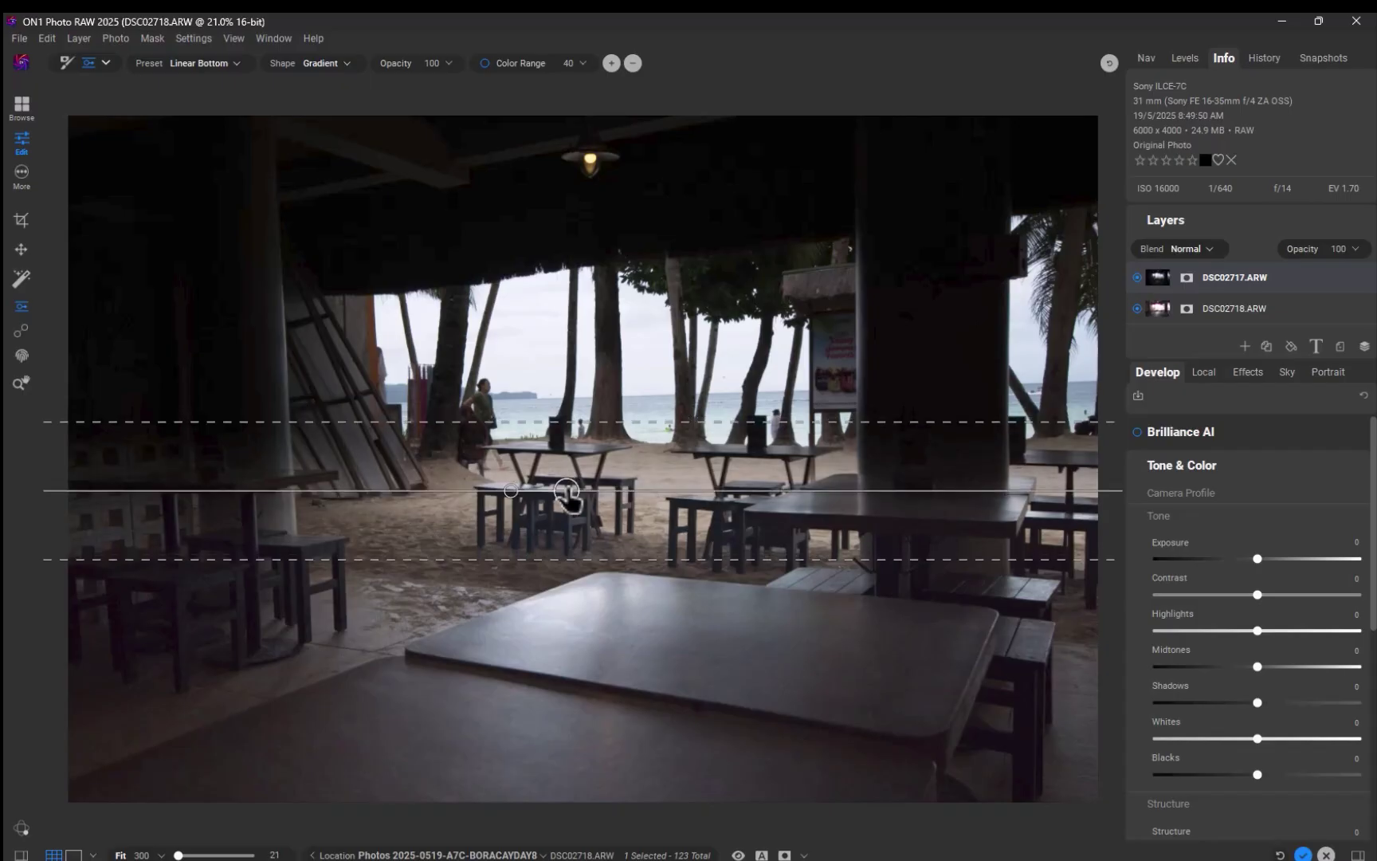
{"action": "left_click_drag", "start_coordinate": [575, 561], "coordinate": [550, 615]}
{"action": "left_click_drag", "start_coordinate": [566, 491], "coordinate": [558, 563]}
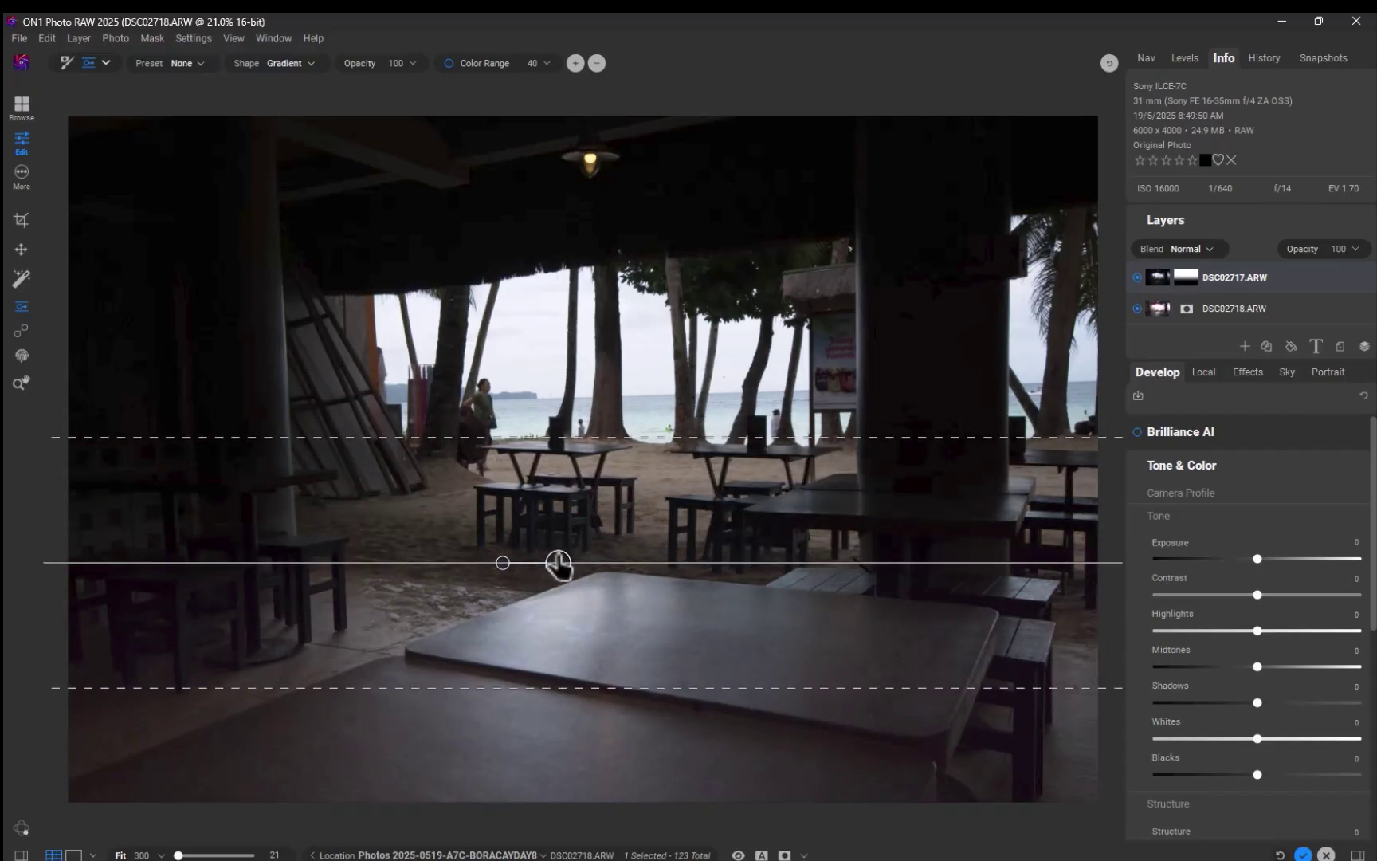
Erase the mask over both pillars and the roof with a brush sized 1000-1300.
{"action": "left_click", "coordinate": [65, 64]}
{"action": "left_click", "coordinate": [495, 63]}
{"action": "key", "text": "bracketright"}
{"action": "key", "text": "bracketright"}
{"action": "key", "text": "bracketright"}
{"action": "key", "text": "bracketright"}
{"action": "left_click_drag", "start_coordinate": [940, 199], "coordinate": [911, 347]}
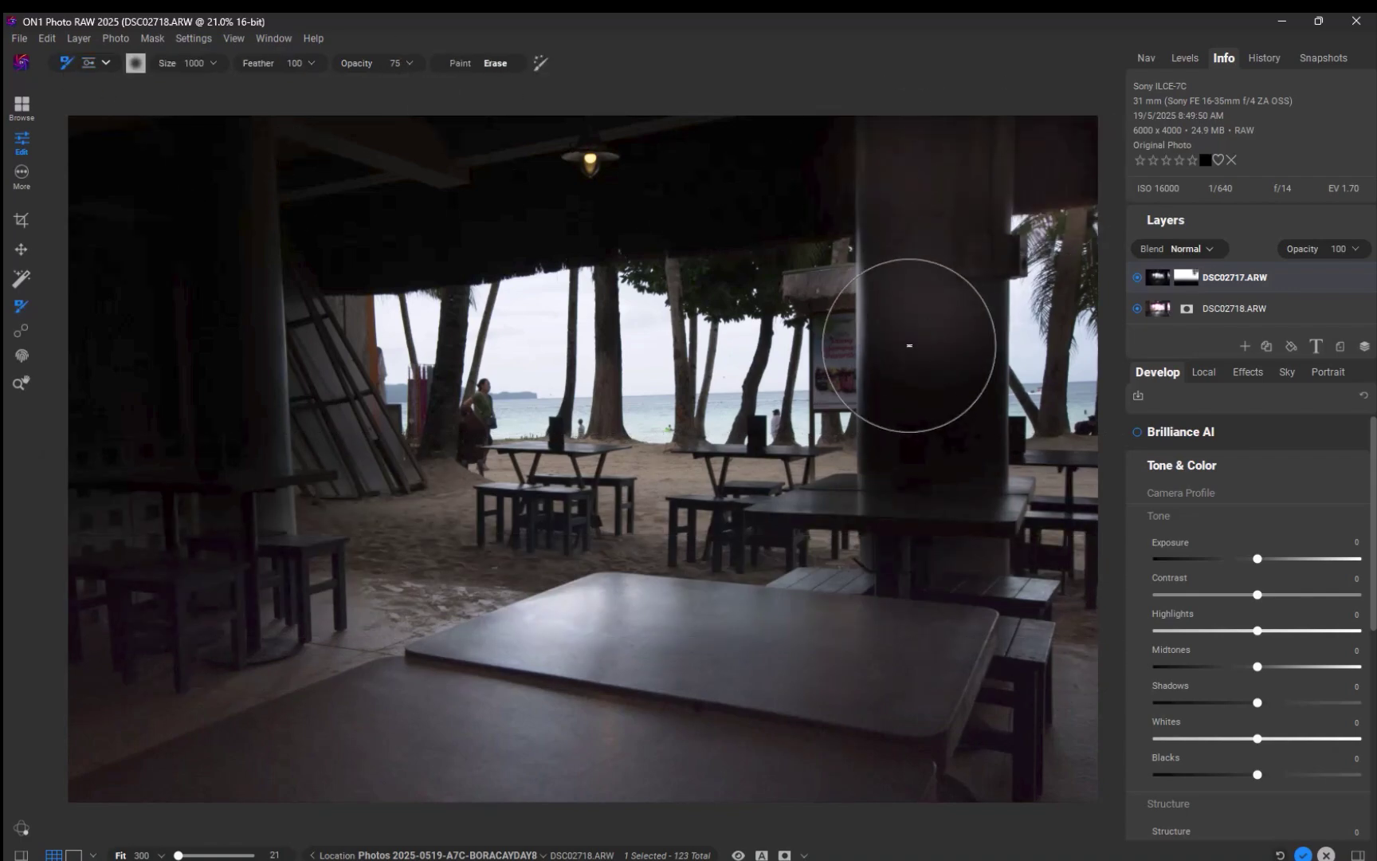
{"action": "left_click_drag", "start_coordinate": [394, 63], "coordinate": [400, 90]}
{"action": "key", "text": "bracketright"}
{"action": "key", "text": "bracketright"}
{"action": "key", "text": "bracketright"}
{"action": "mouse_move", "coordinate": [795, 161]}
{"action": "left_mouse_down"}
{"action": "mouse_move", "coordinate": [513, 147]}
{"action": "mouse_move", "coordinate": [114, 354]}
{"action": "mouse_move", "coordinate": [713, 203]}
{"action": "left_mouse_up"}
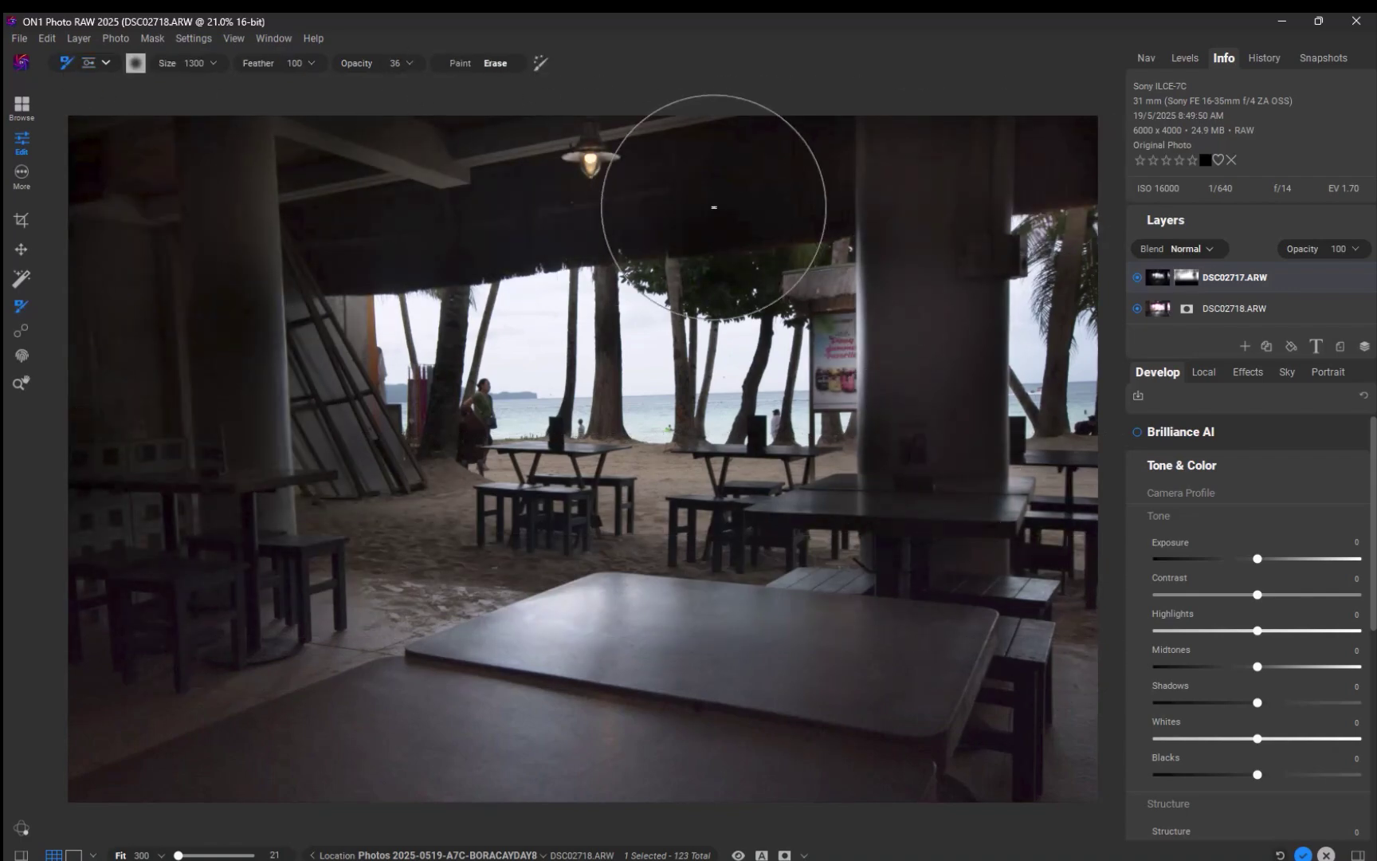
Turn on Perfect Brush and set the erase brush to size 1100, opacity 12.
{"action": "key", "text": "ctrl+r"}
{"action": "left_click", "coordinate": [861, 528]}
{"action": "mouse_move", "coordinate": [410, 75]}
{"action": "left_mouse_down"}
{"action": "mouse_move", "coordinate": [374, 76]}
{"action": "mouse_move", "coordinate": [416, 83]}
{"action": "left_mouse_up"}
{"action": "key", "text": "bracketleft"}
{"action": "key", "text": "bracketleft"}
{"action": "key", "text": "bracketleft"}
{"action": "key", "text": "bracketleft"}
{"action": "key", "text": "bracketleft"}
{"action": "key", "text": "bracketleft"}
{"action": "key", "text": "bracketleft"}
{"action": "key", "text": "bracketleft"}
{"action": "key", "text": "bracketleft"}
{"action": "key", "text": "bracketright"}
{"action": "key", "text": "bracketright"}
{"action": "key", "text": "bracketright"}
{"action": "key", "text": "bracketright"}
{"action": "key", "text": "bracketright"}
{"action": "key", "text": "bracketright"}
{"action": "key", "text": "bracketright"}
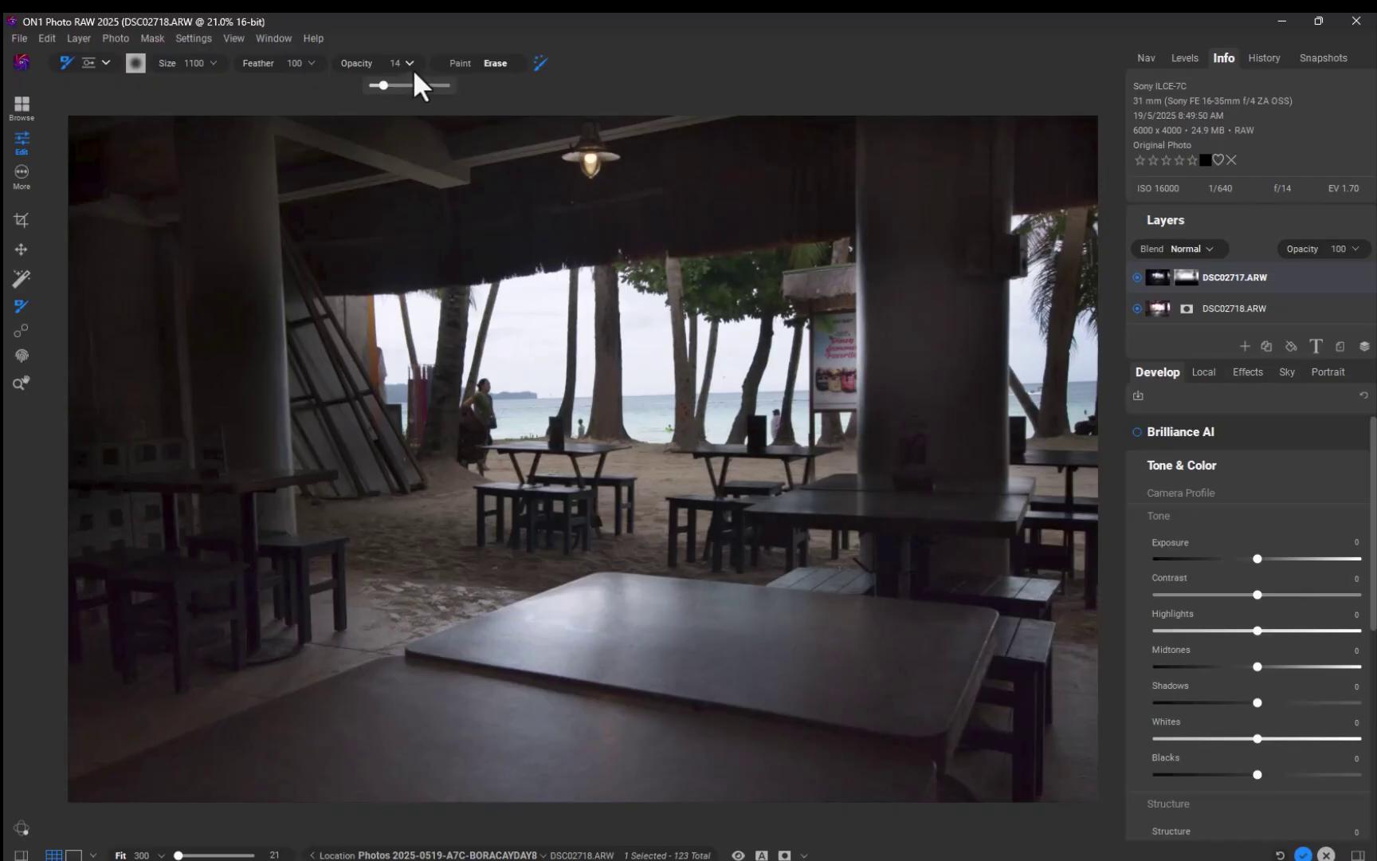
{"action": "key", "text": "1"}
{"action": "key", "text": "2"}
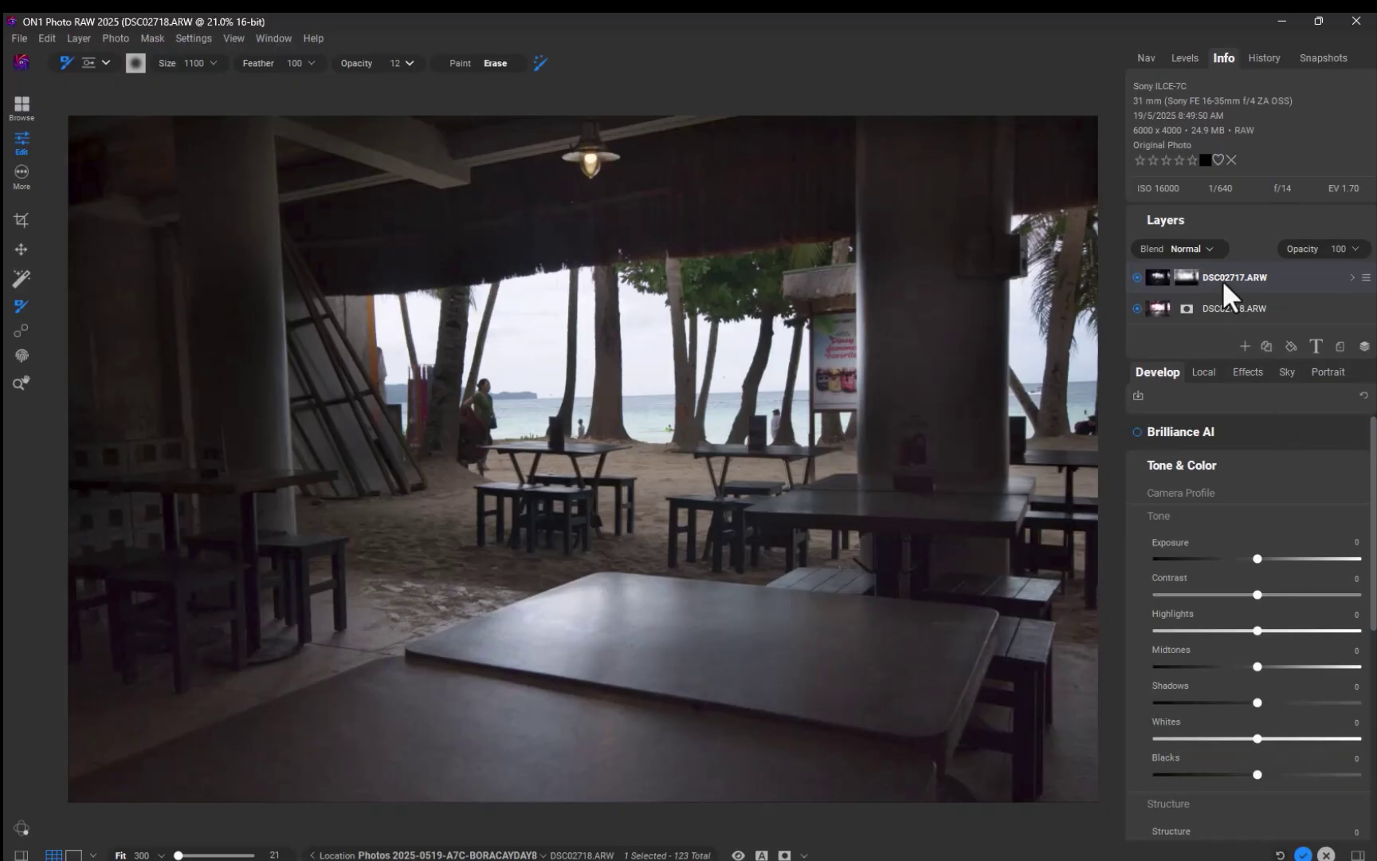
Drop Haze to -57 and set Noise Reduction to Both (NoNoise AI plus TackSharp AI).
{"action": "scroll", "coordinate": [1262, 690], "scroll_direction": "down", "scroll_amount": 4}
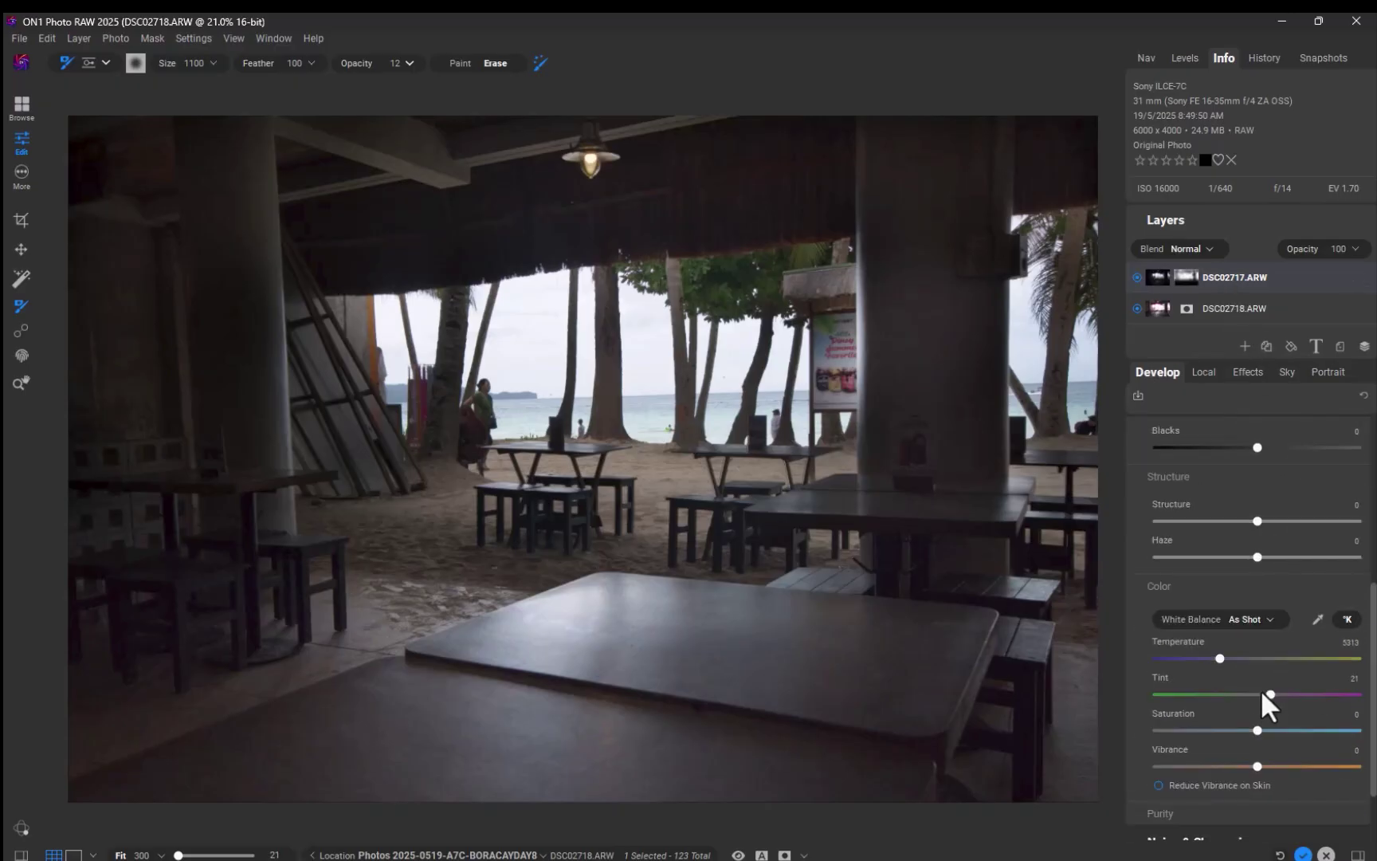
{"action": "scroll", "coordinate": [1261, 689], "scroll_direction": "up", "scroll_amount": 1}
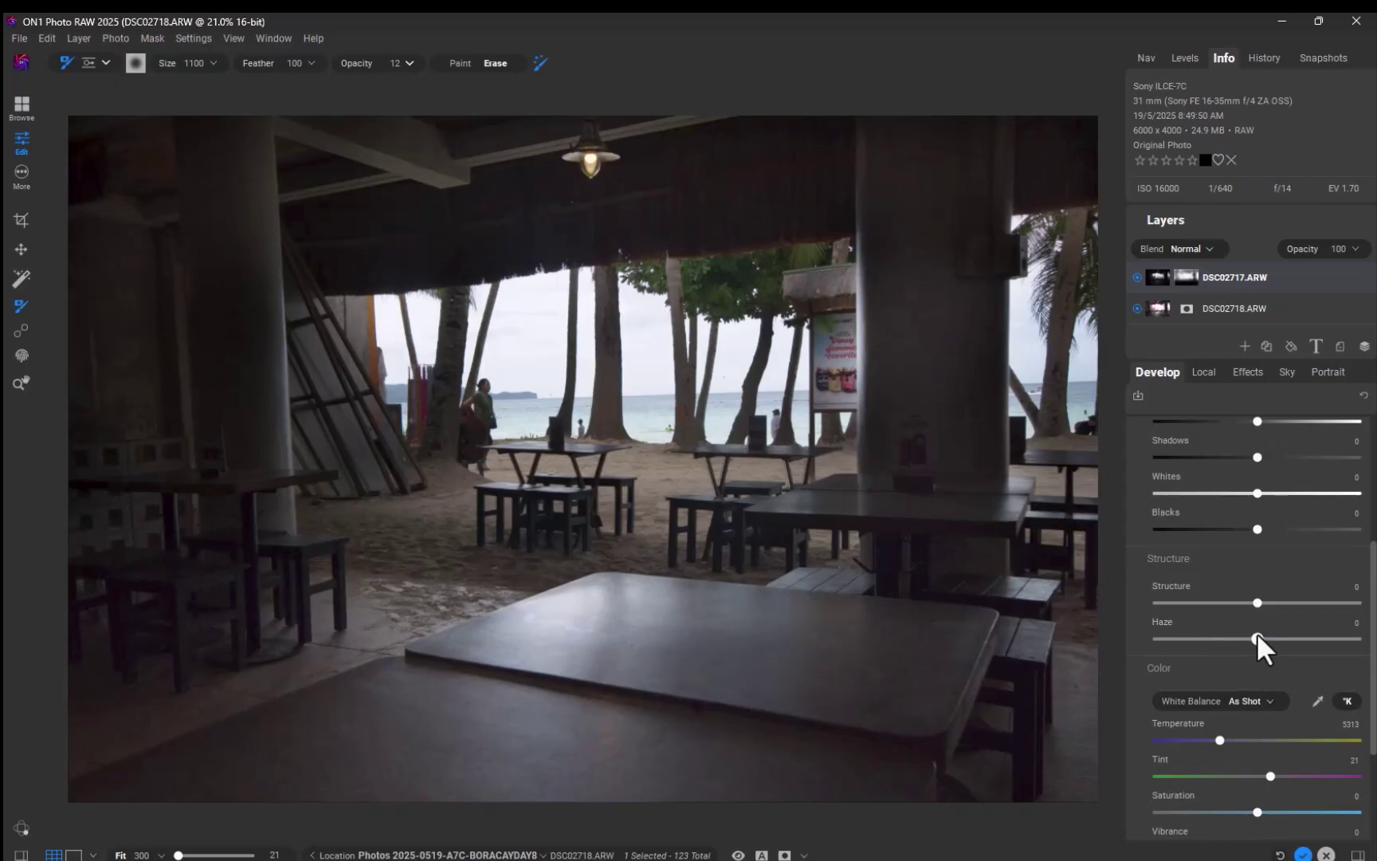
{"action": "left_click_drag", "start_coordinate": [1257, 637], "coordinate": [1212, 627]}
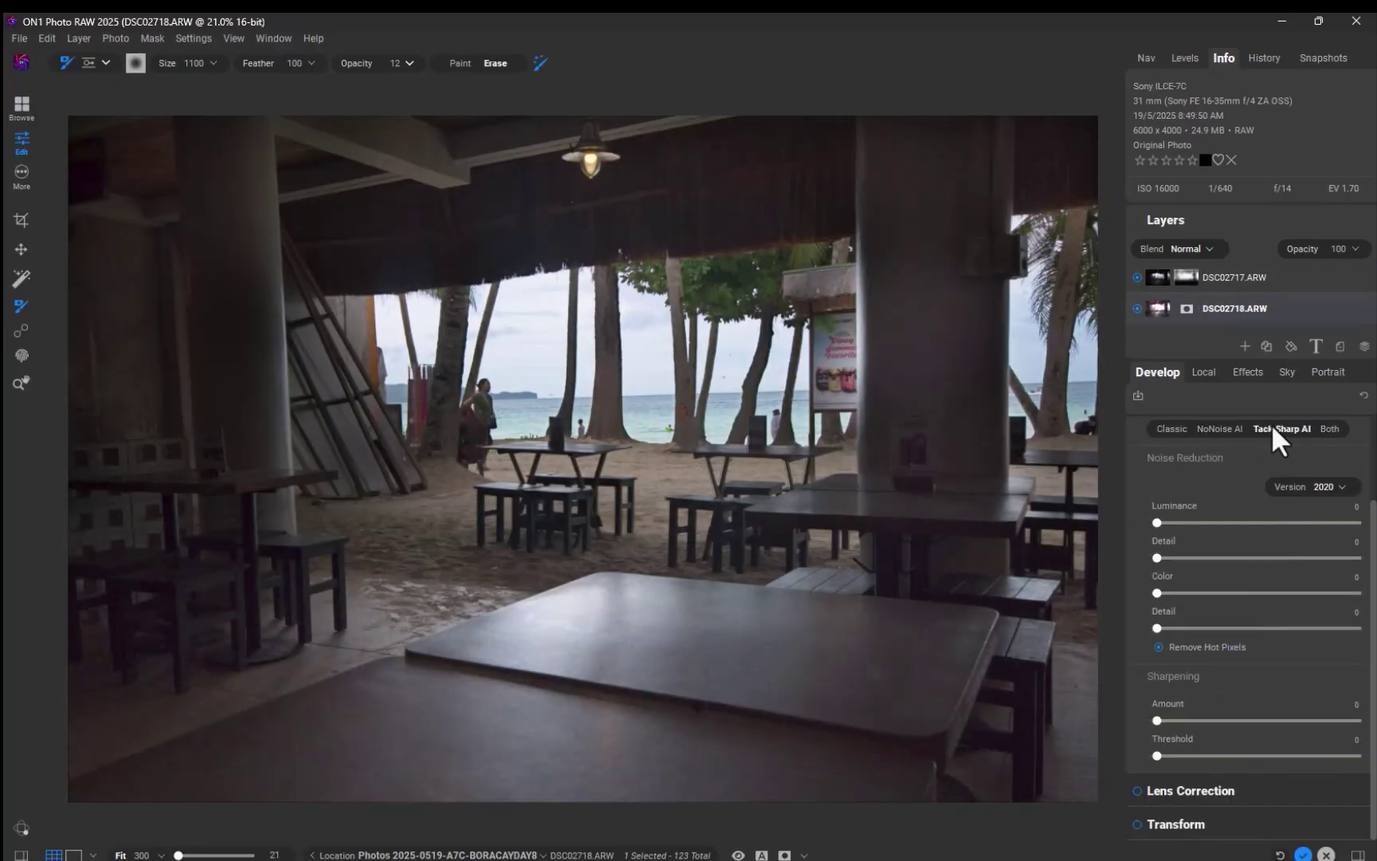
{"action": "left_click", "coordinate": [1323, 427]}
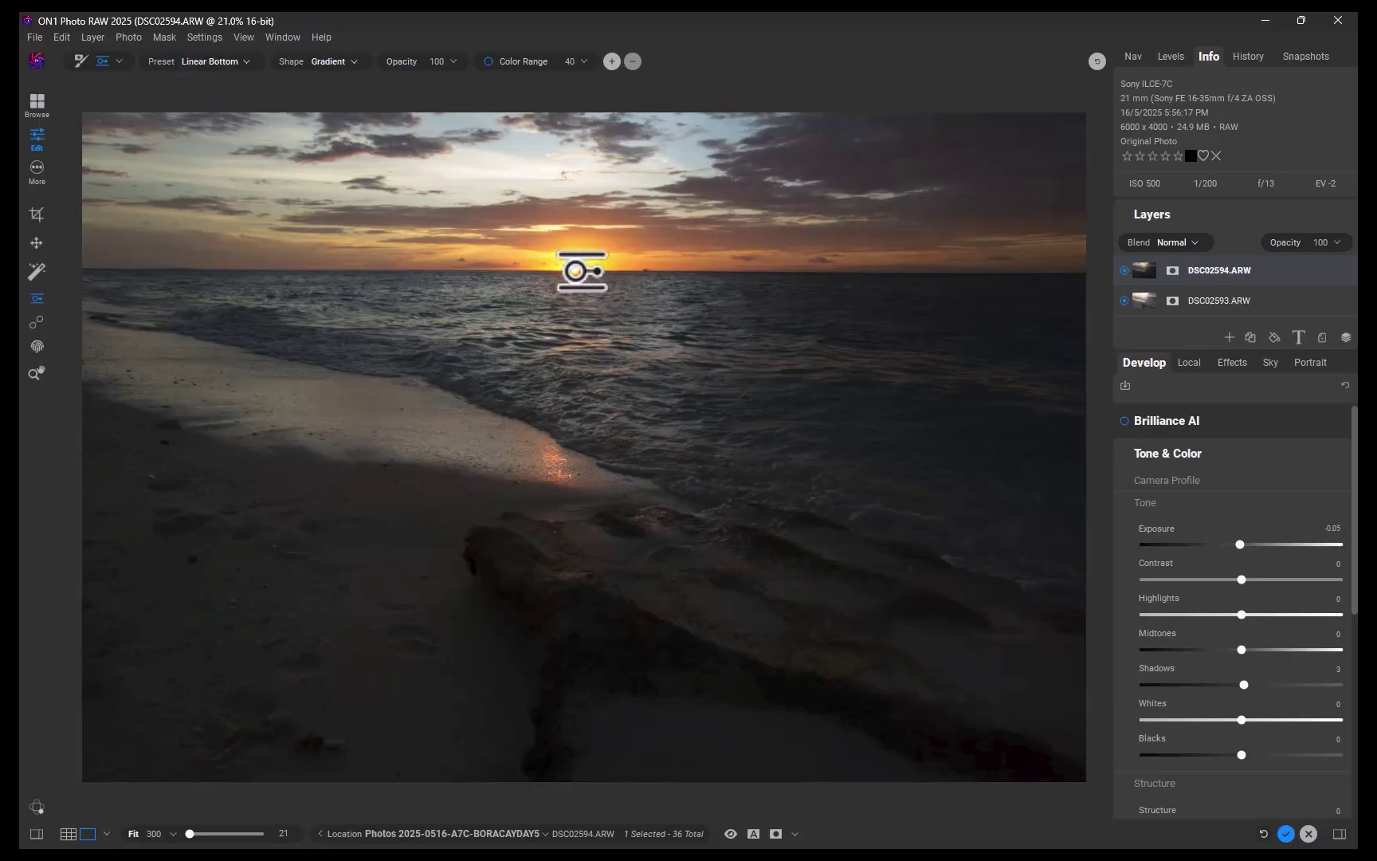
Gradient-mask DSC02594.ARW with feathering just below the horizon, then set DSC02593.ARW exposure to -0.5.
{"action": "left_click_drag", "start_coordinate": [578, 279], "coordinate": [580, 304]}
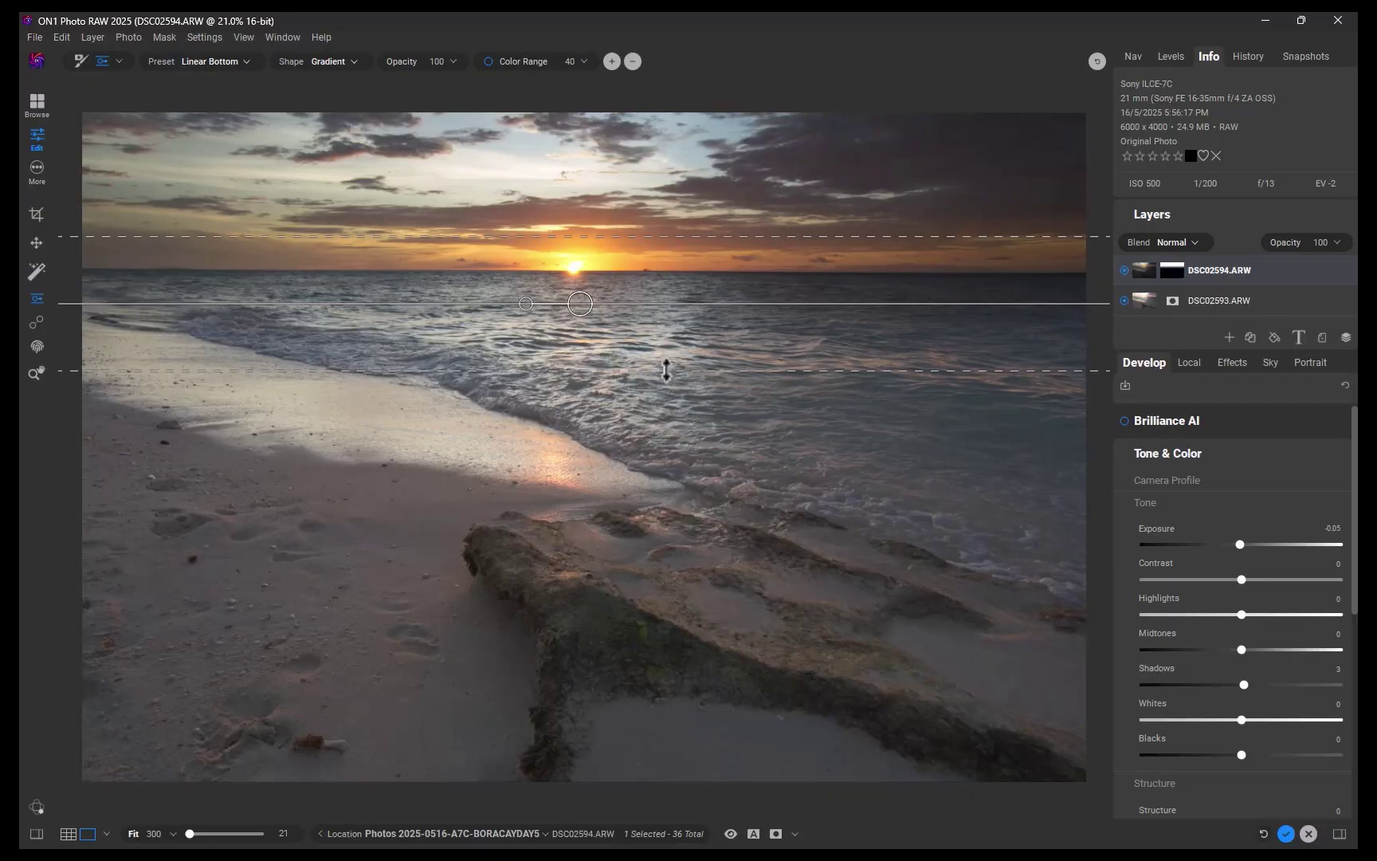
{"action": "left_click_drag", "start_coordinate": [667, 370], "coordinate": [655, 446]}
{"action": "left_click_drag", "start_coordinate": [582, 306], "coordinate": [576, 405]}
{"action": "left_click_drag", "start_coordinate": [584, 538], "coordinate": [587, 532]}
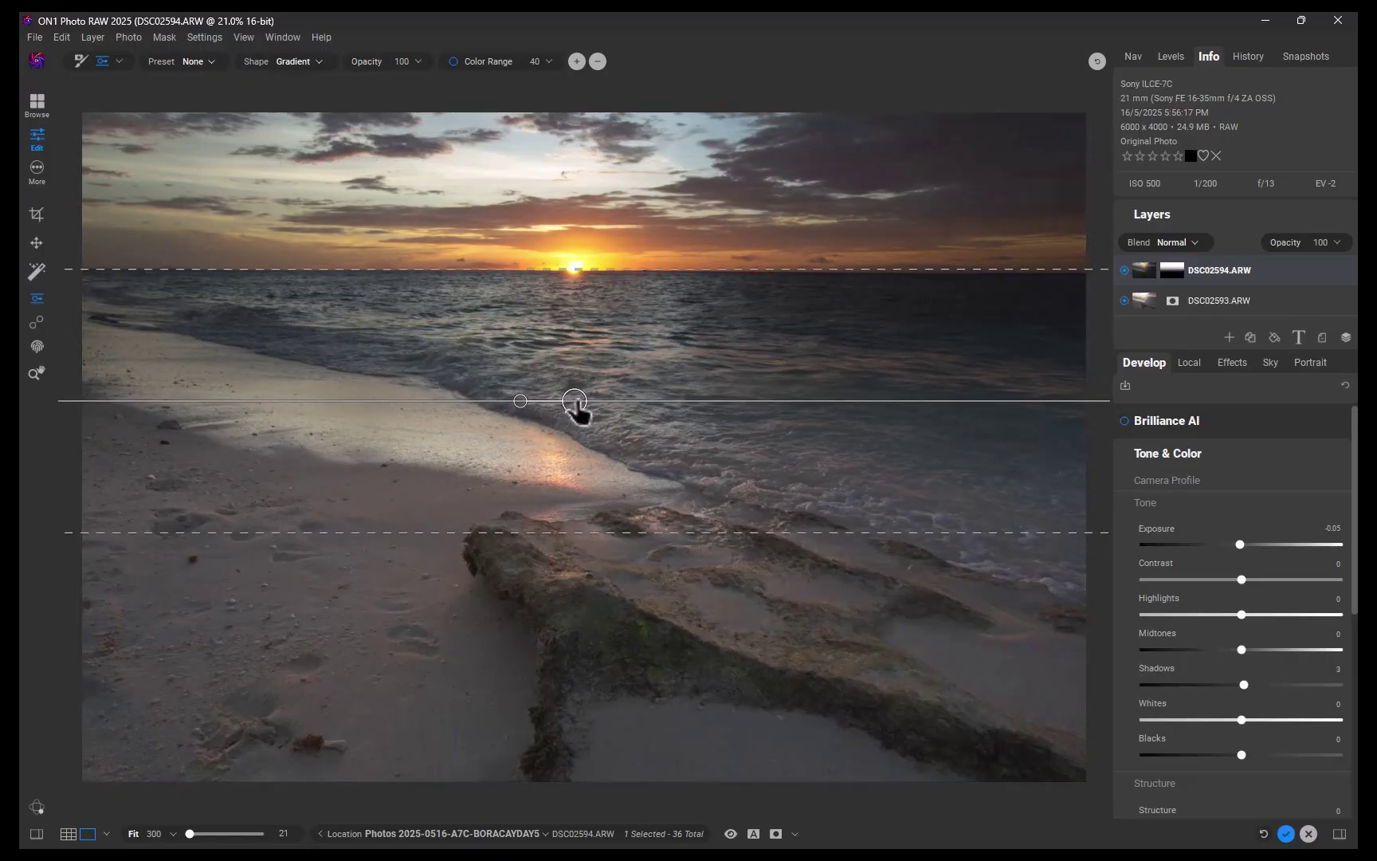
{"action": "left_click_drag", "start_coordinate": [574, 401], "coordinate": [585, 391]}
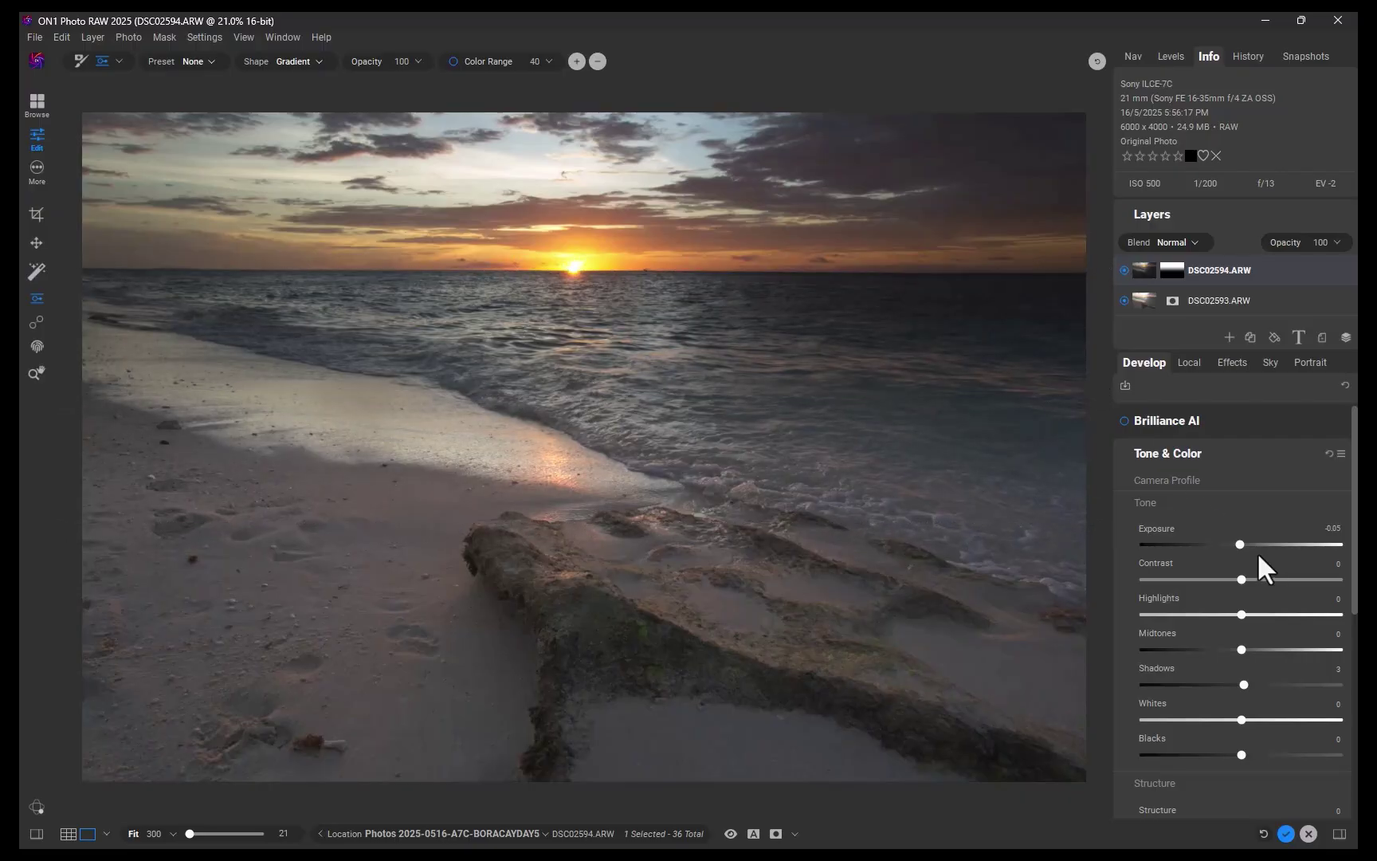
{"action": "left_click", "coordinate": [1215, 300]}
{"action": "left_click_drag", "start_coordinate": [1241, 544], "coordinate": [1230, 540]}
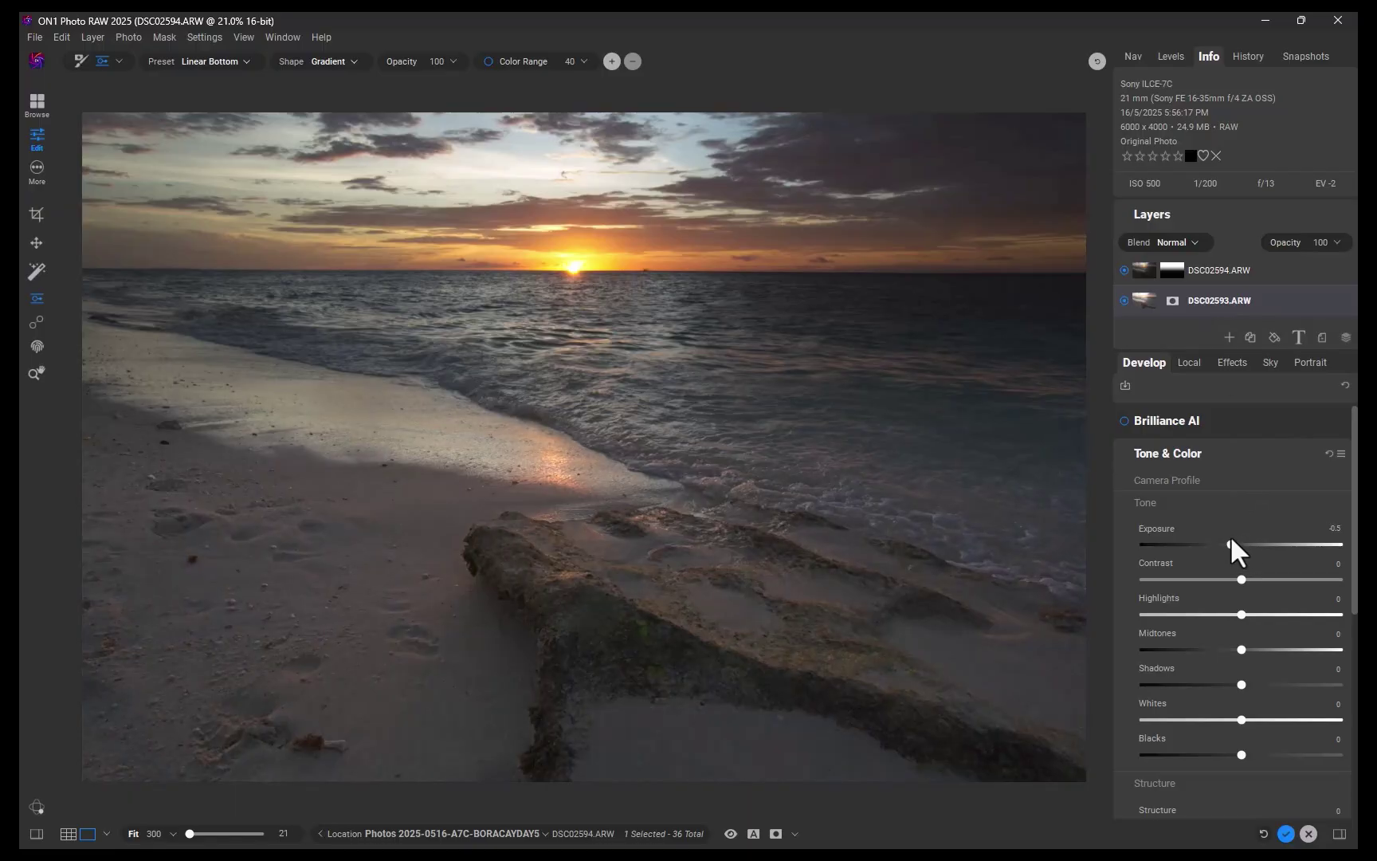
Add a local adjustment layer masked with the Strong Vignette gradient preset.
{"action": "left_click", "coordinate": [1182, 361]}
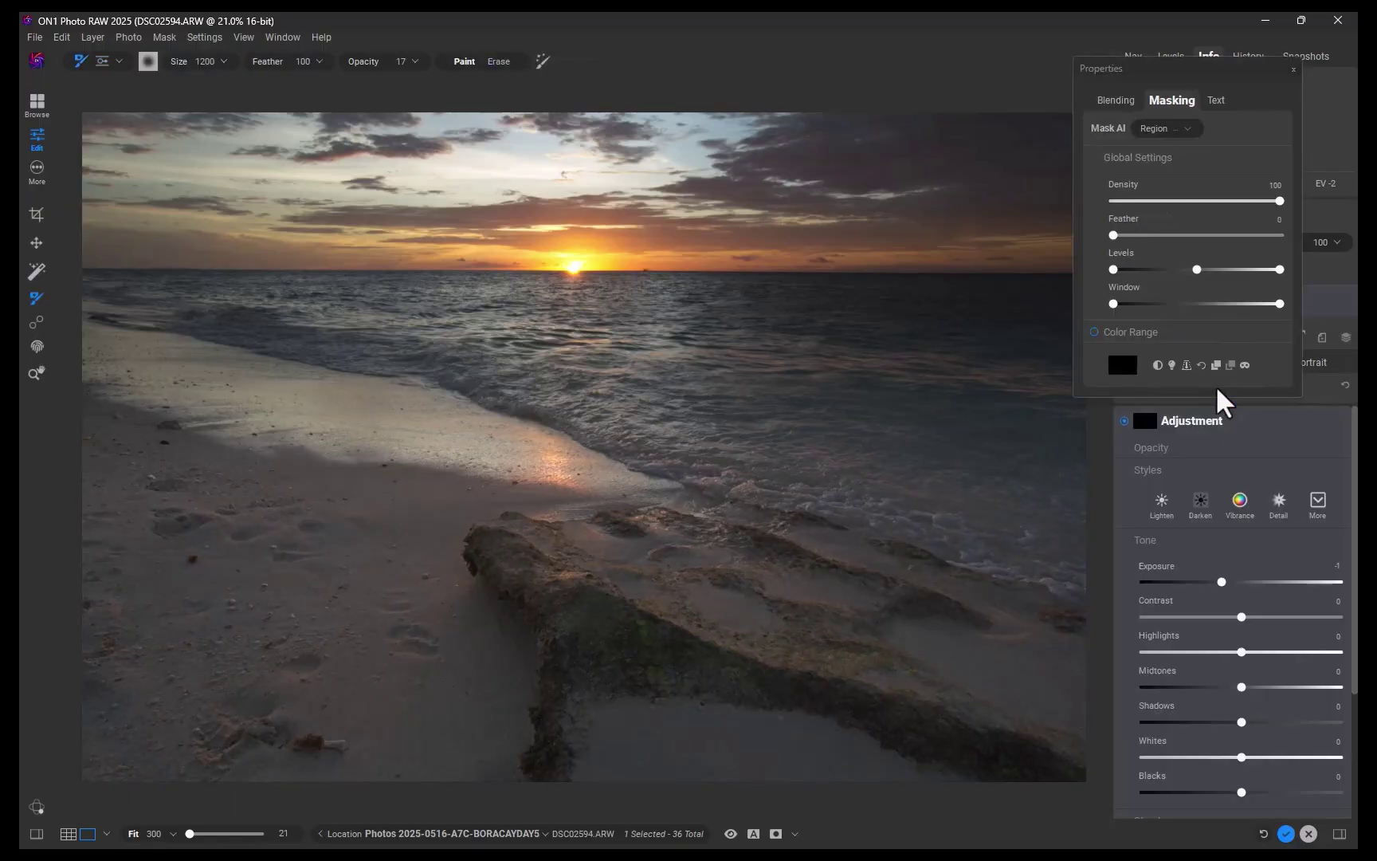
{"action": "left_click", "coordinate": [102, 62]}
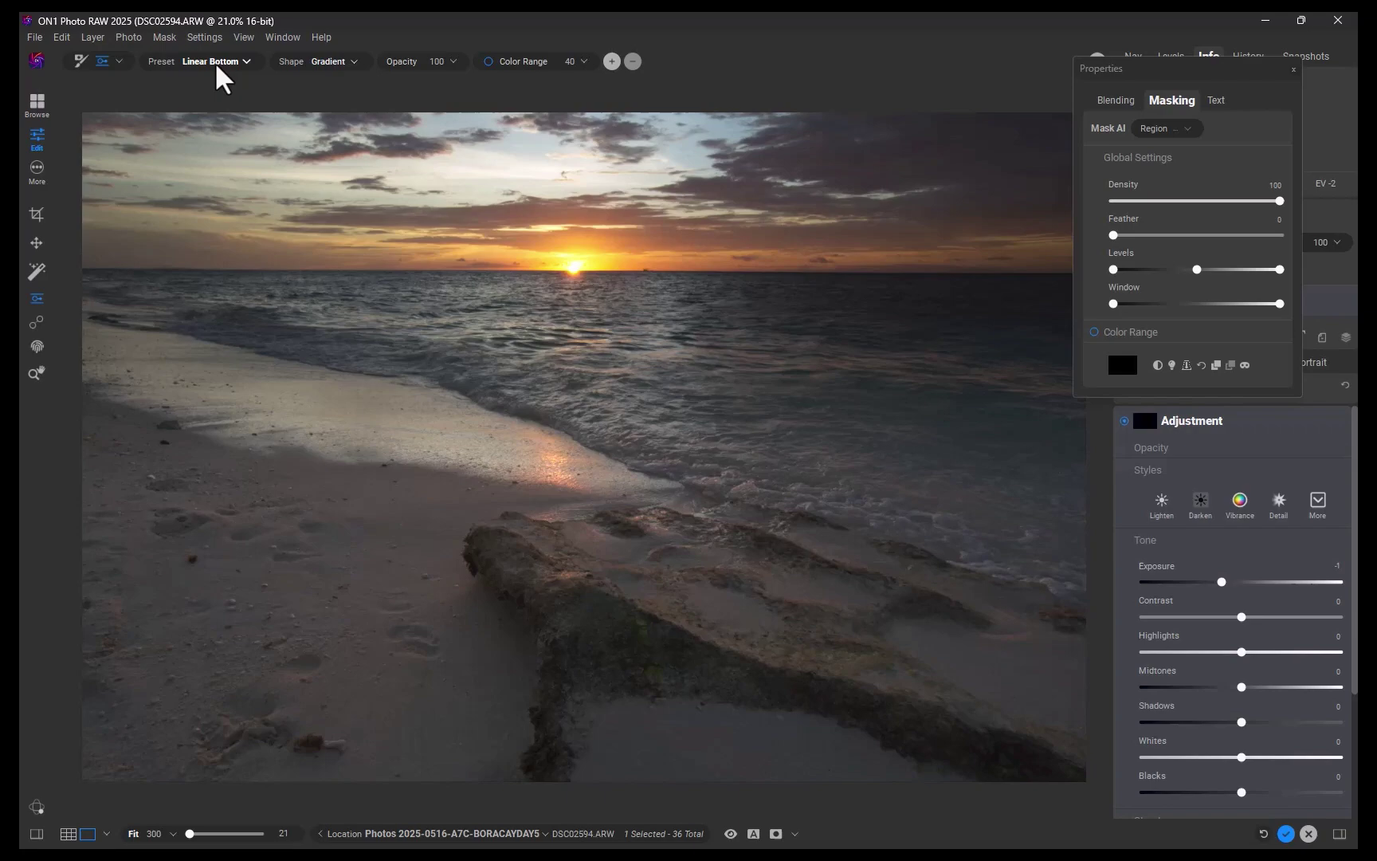
{"action": "left_click", "coordinate": [239, 63]}
{"action": "left_click", "coordinate": [239, 48]}
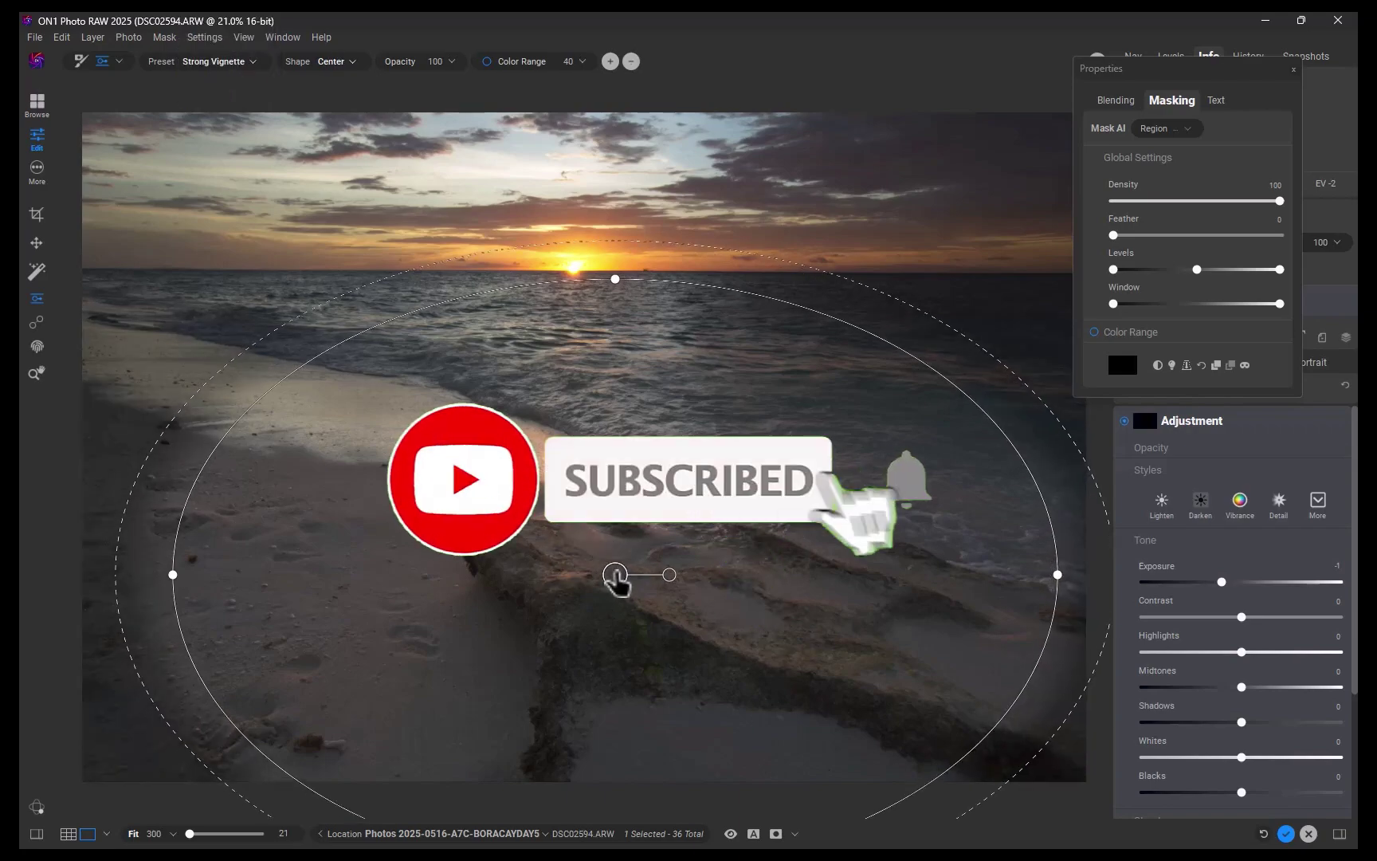
{"action": "left_click", "coordinate": [1157, 365]}
{"action": "left_click", "coordinate": [1157, 365]}
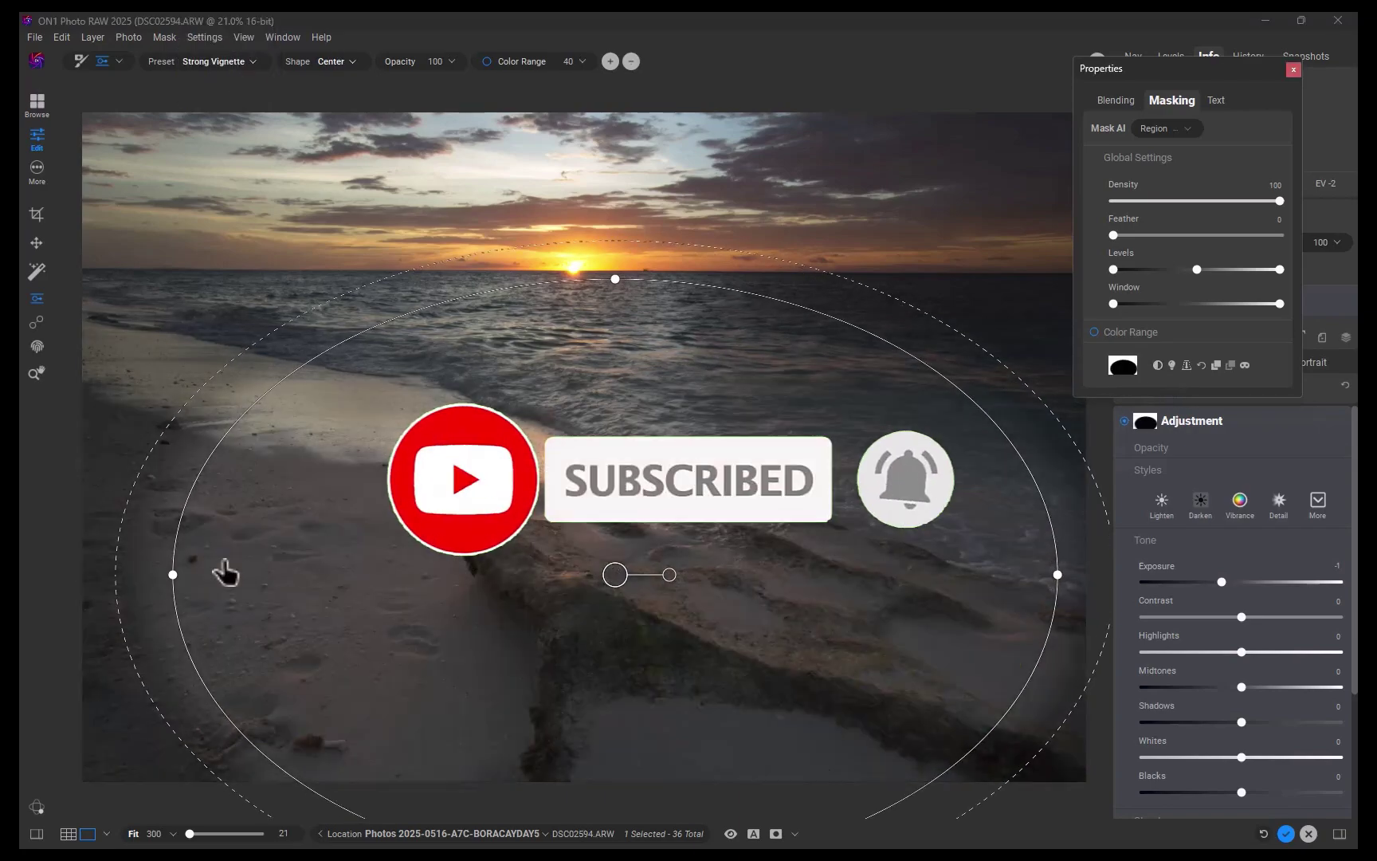
Flatten, narrow and rotate the vignette ellipse to fit around the shoreline rock.
{"action": "left_click_drag", "start_coordinate": [615, 280], "coordinate": [614, 452]}
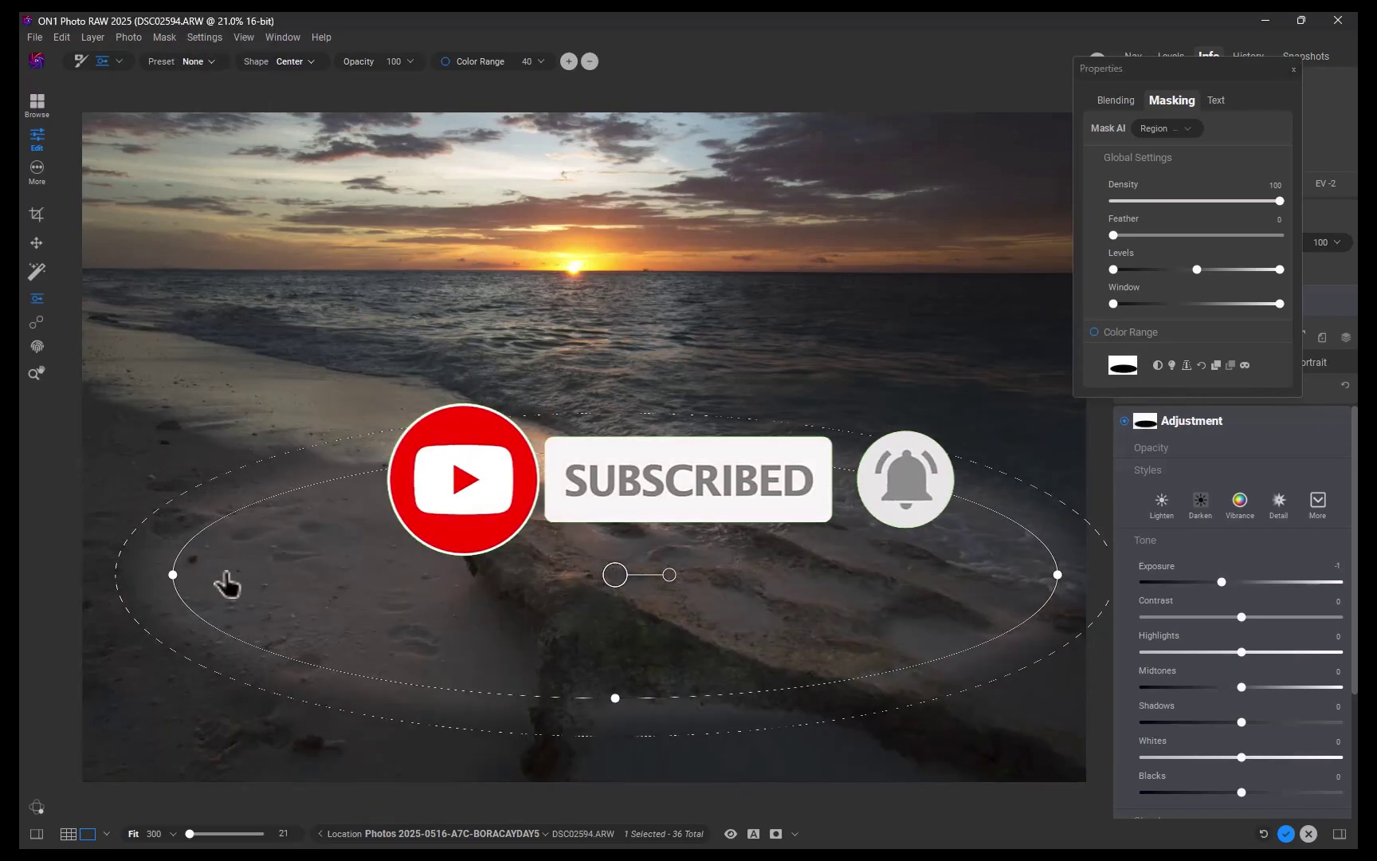
{"action": "left_click_drag", "start_coordinate": [174, 576], "coordinate": [440, 573]}
{"action": "left_click_drag", "start_coordinate": [669, 573], "coordinate": [661, 591]}
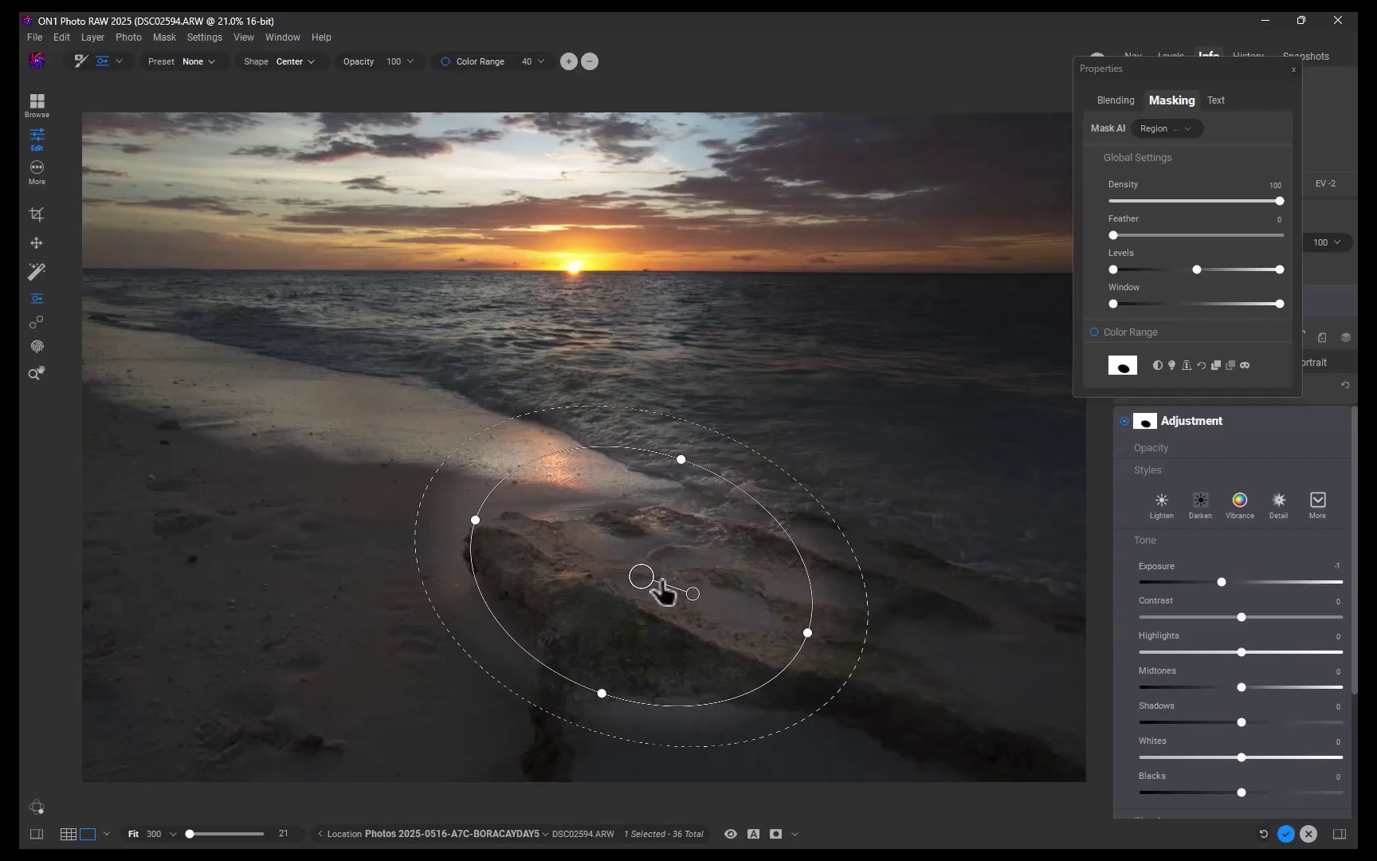